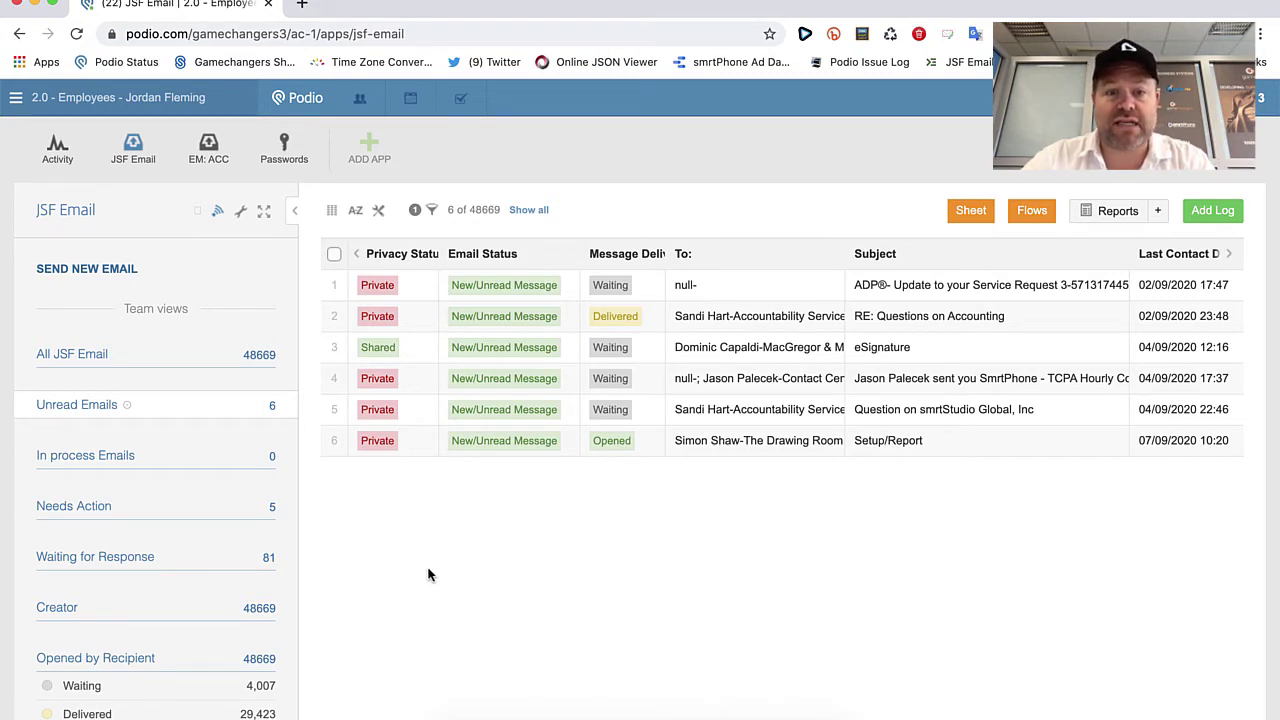
left_click(734, 441)
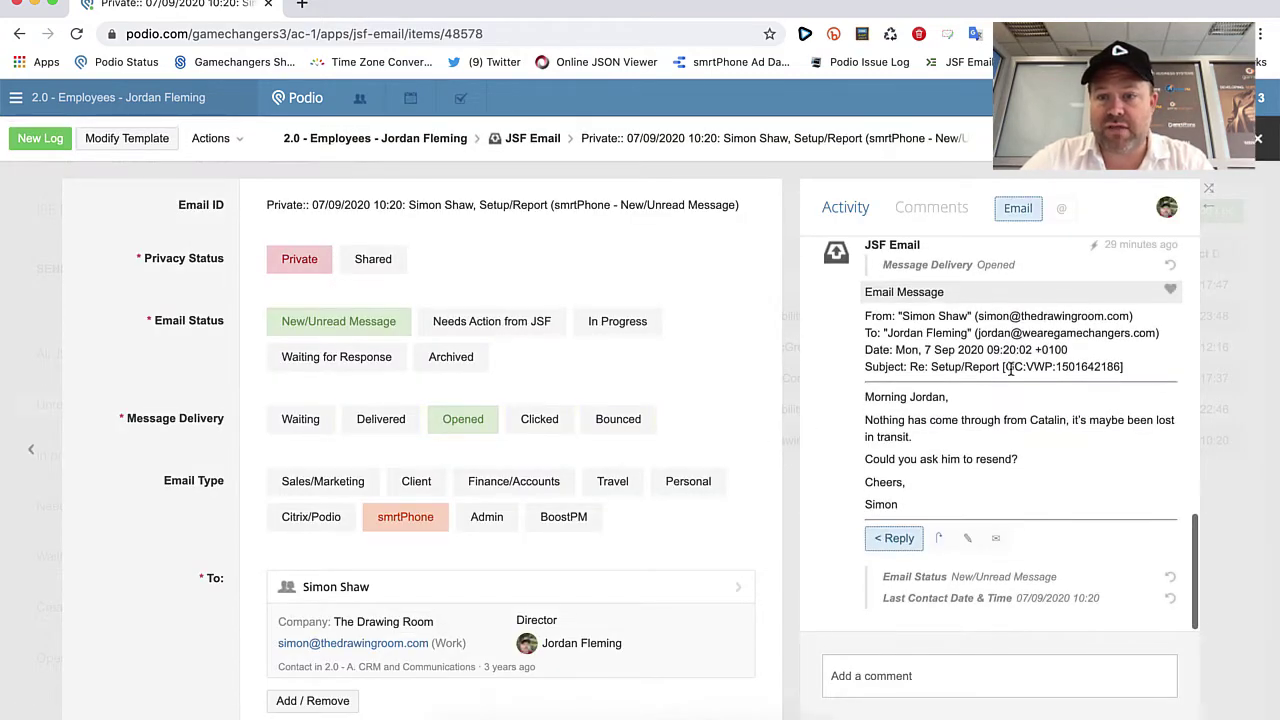
left_click_drag(1008, 367, 1106, 367)
scroll(835, 455, "up", 1)
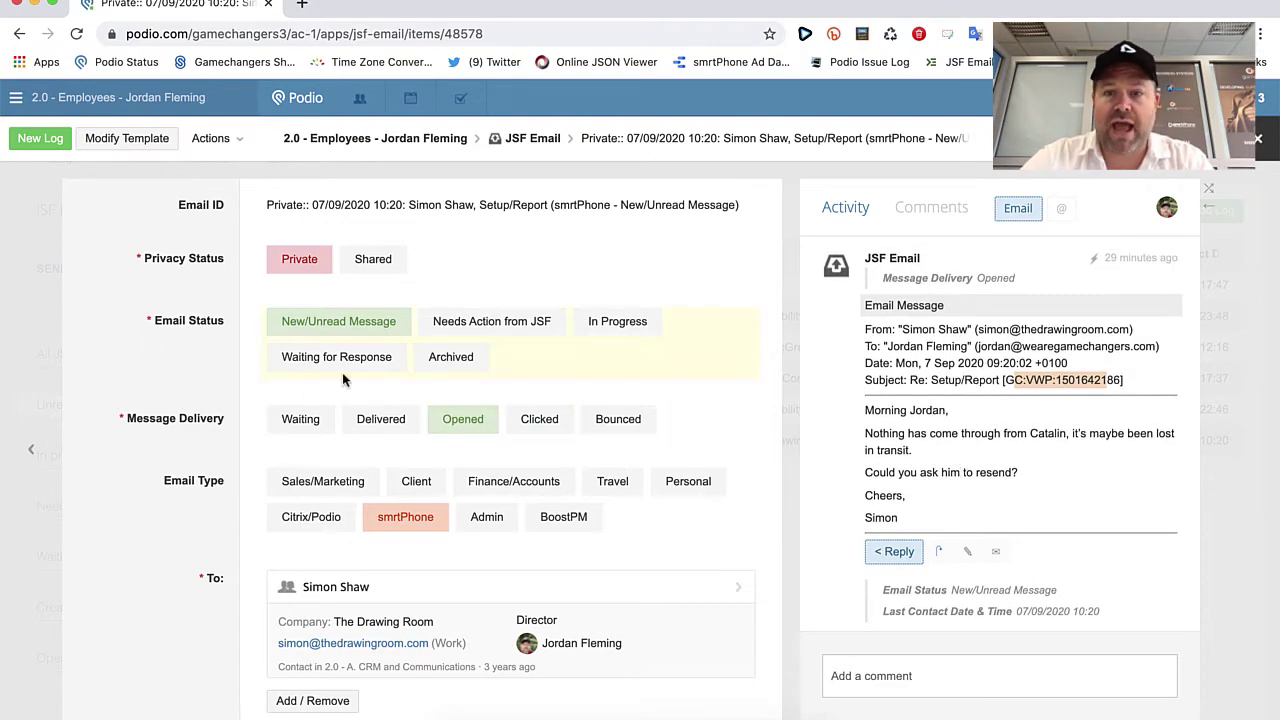
scroll(905, 322, "up", 1)
scroll(940, 400, "down", 5)
scroll(972, 410, "up", 5)
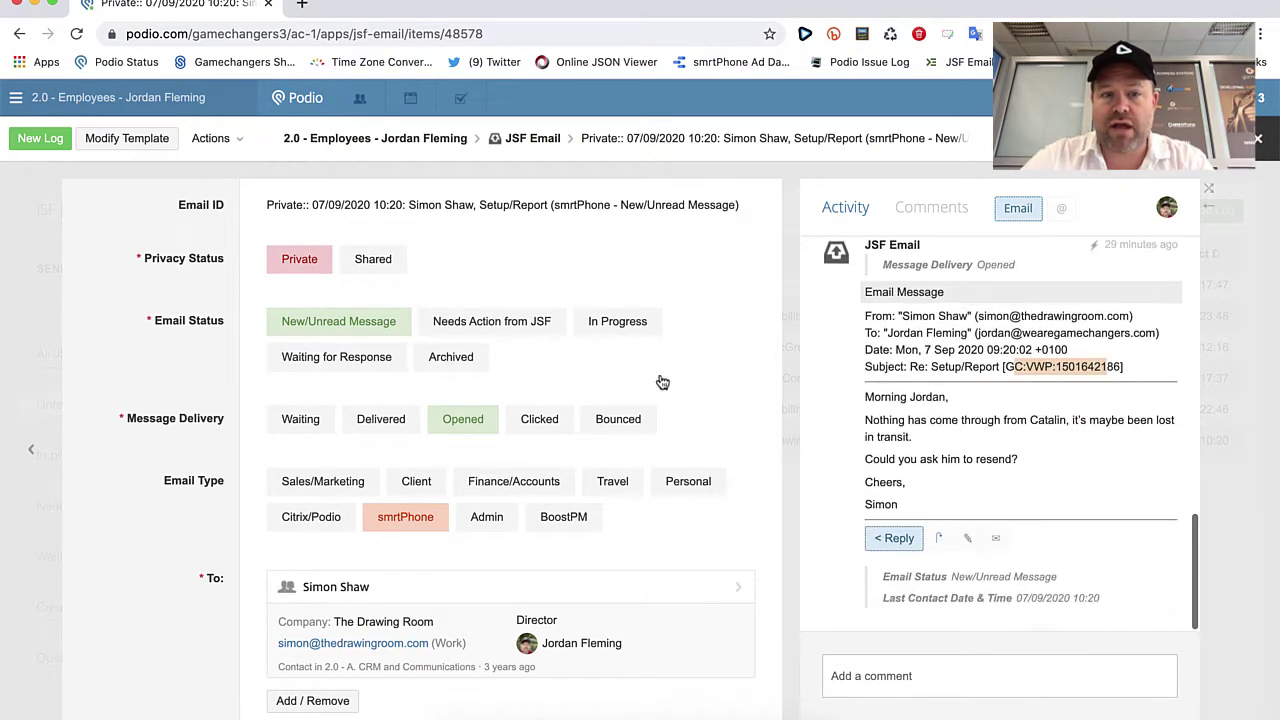
left_click(40, 303)
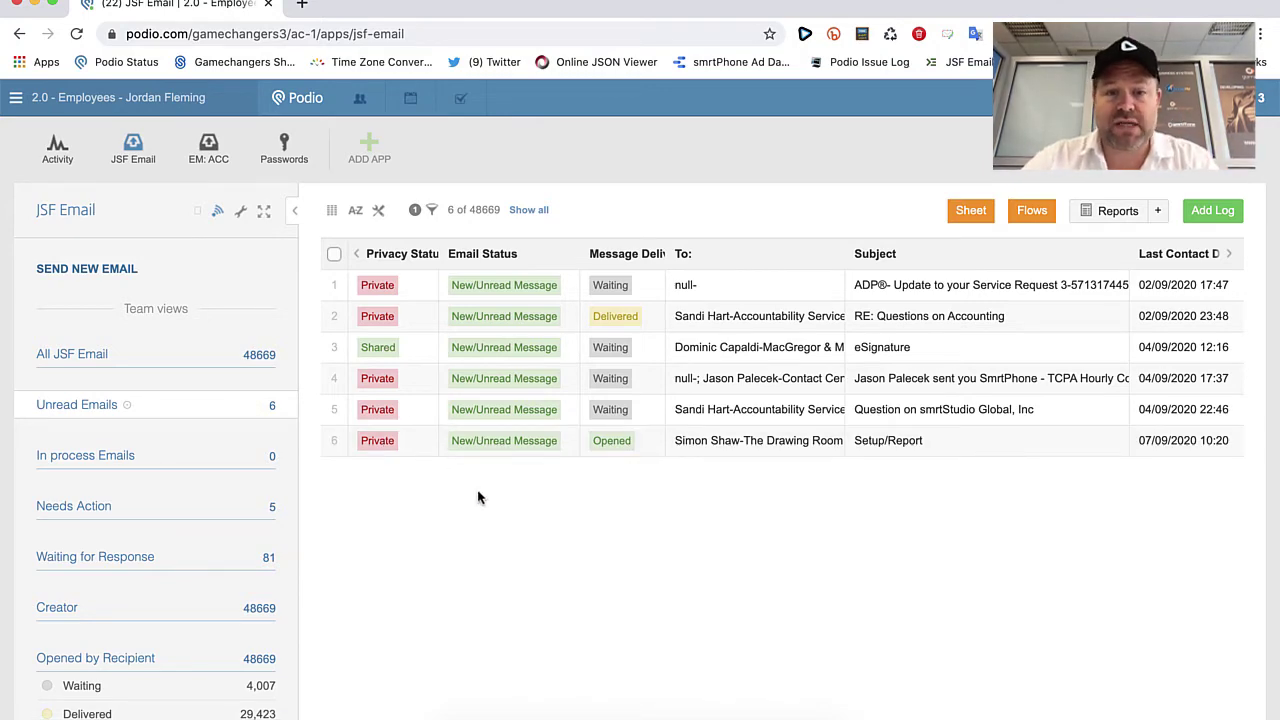
- Reopen the Setup/Report email, check its read-time status, and close it back to the list
left_click(487, 452)
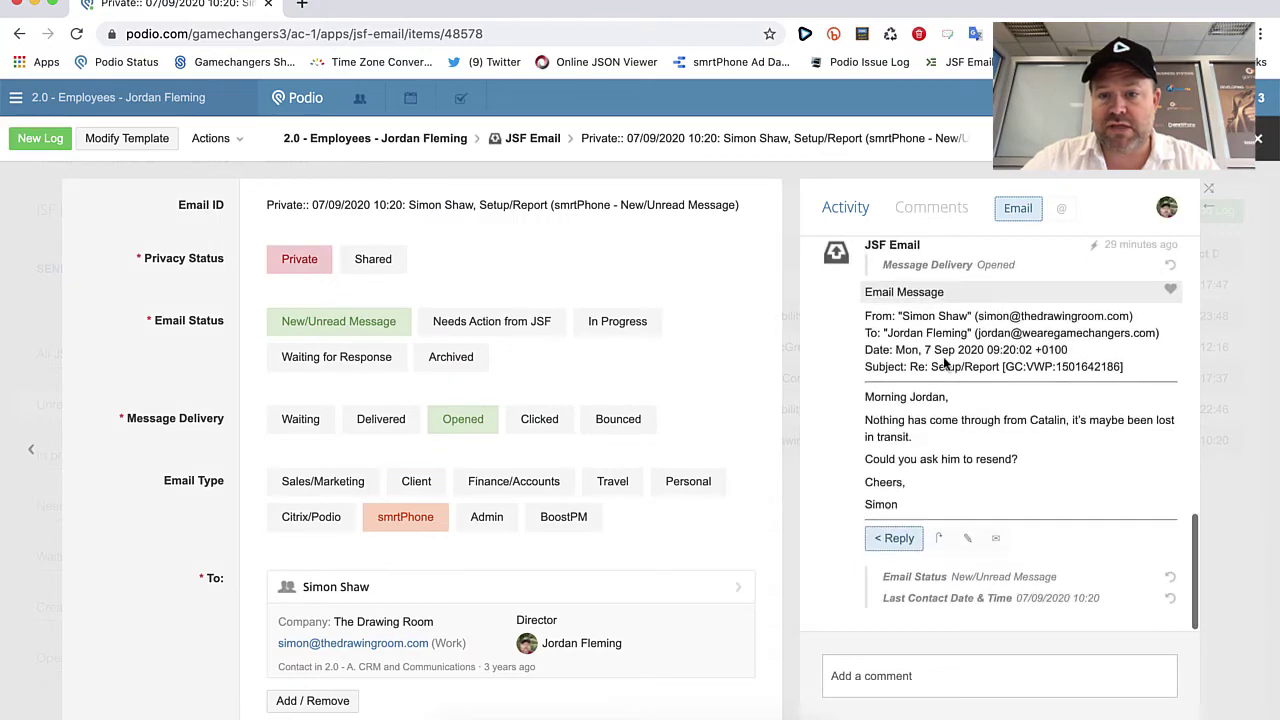
scroll(943, 363, "up", 3)
left_click_drag(912, 351, 1050, 351)
left_click(38, 292)
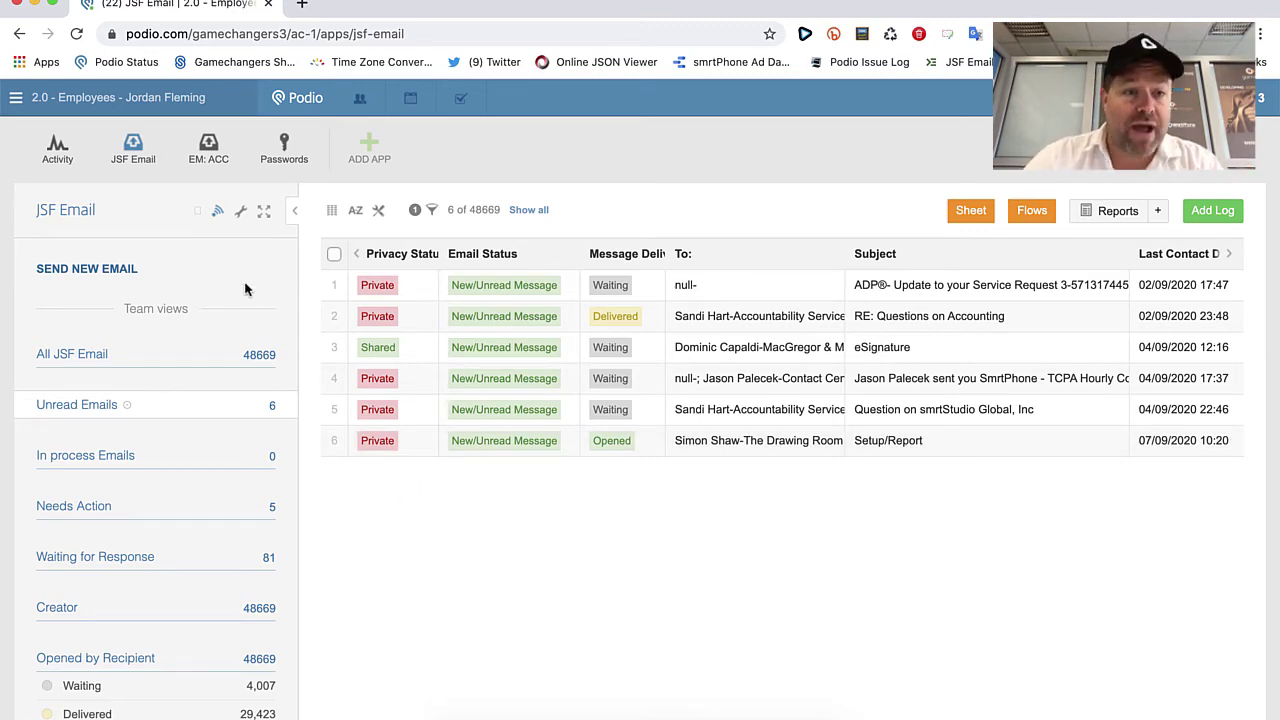
- Open the Email Log: EM app from the Super Menu in a new tab, then return to JSF Email
left_click(300, 97)
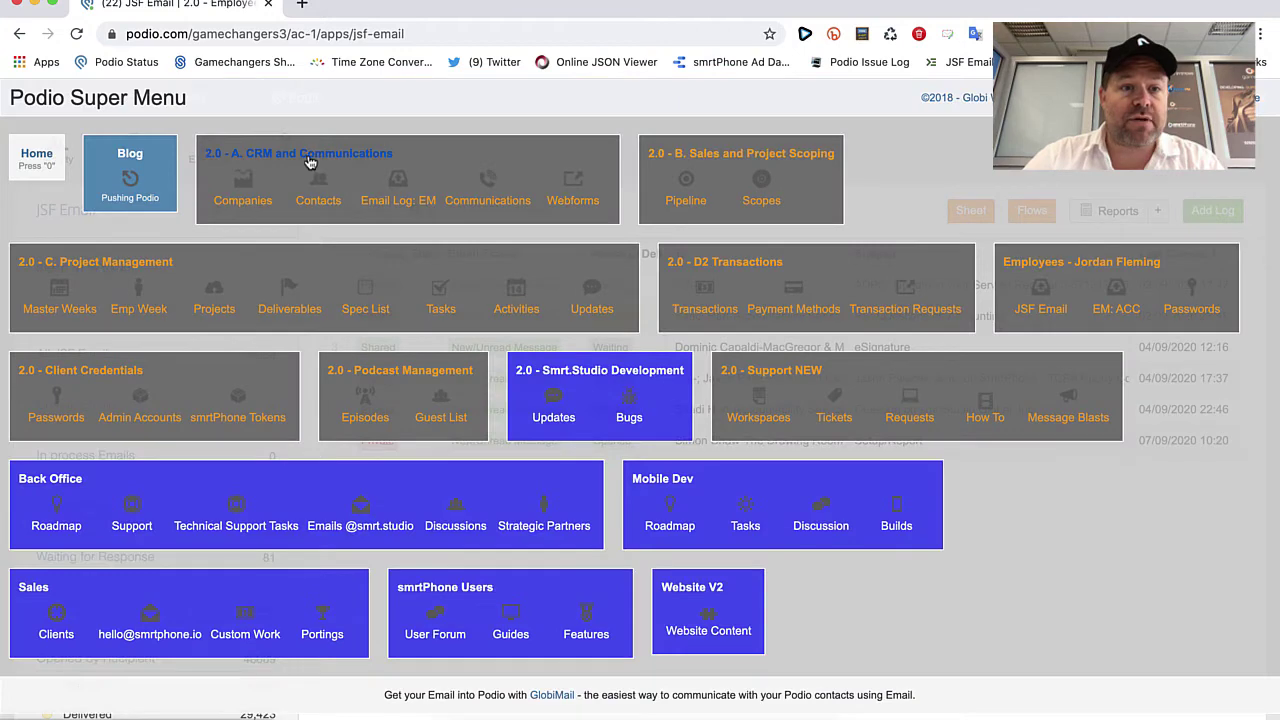
left_click(391, 192)
left_click(350, 10)
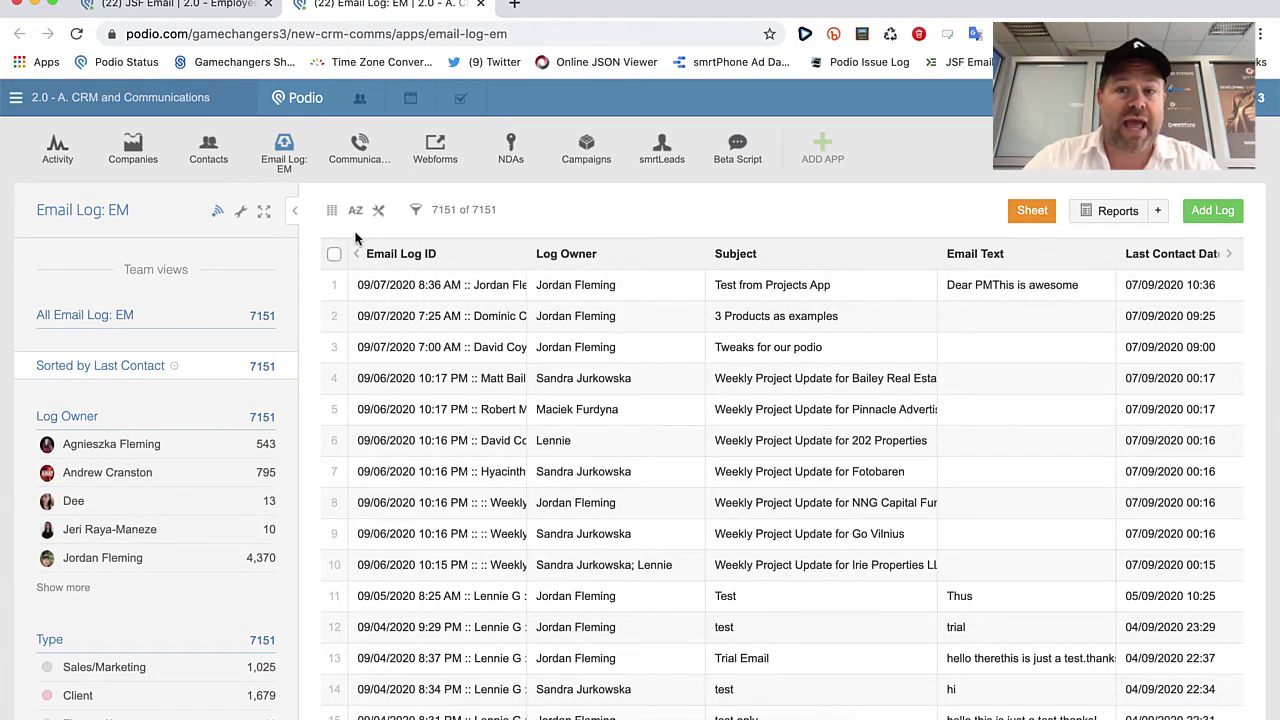
left_click(171, 5)
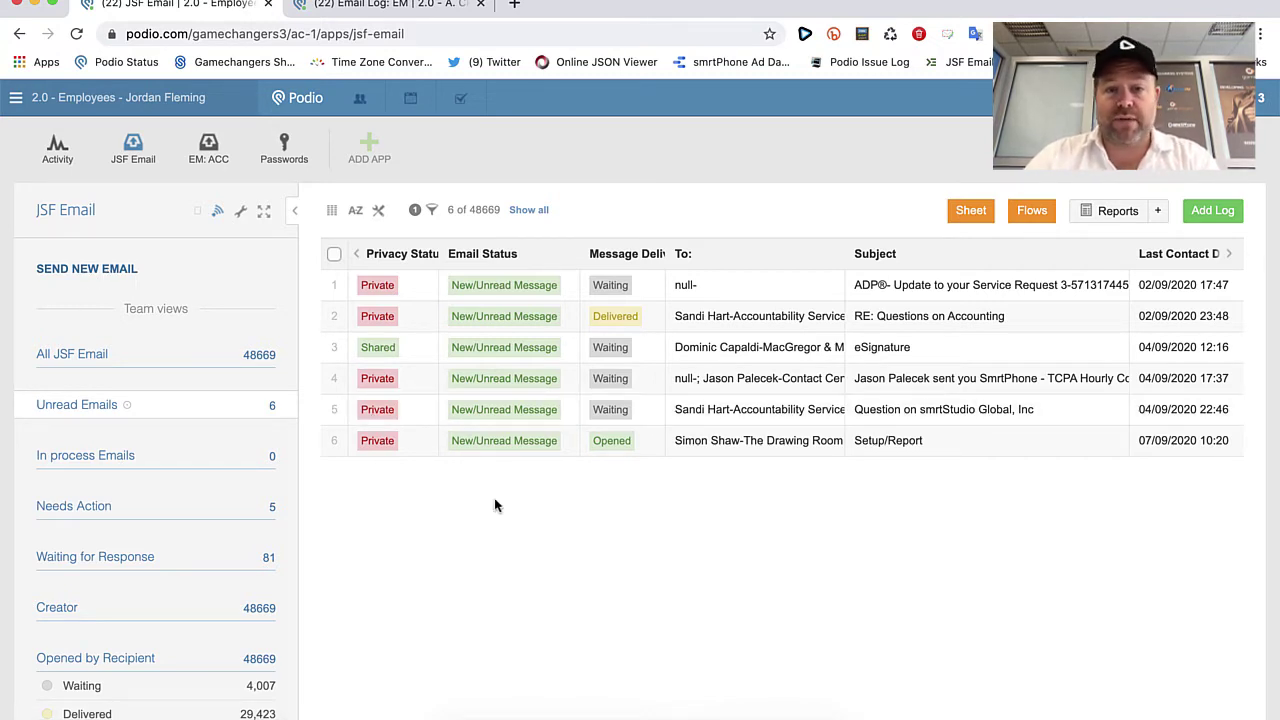
- Start a new email with Privacy Status Private and Email Type Admin
left_click(104, 270)
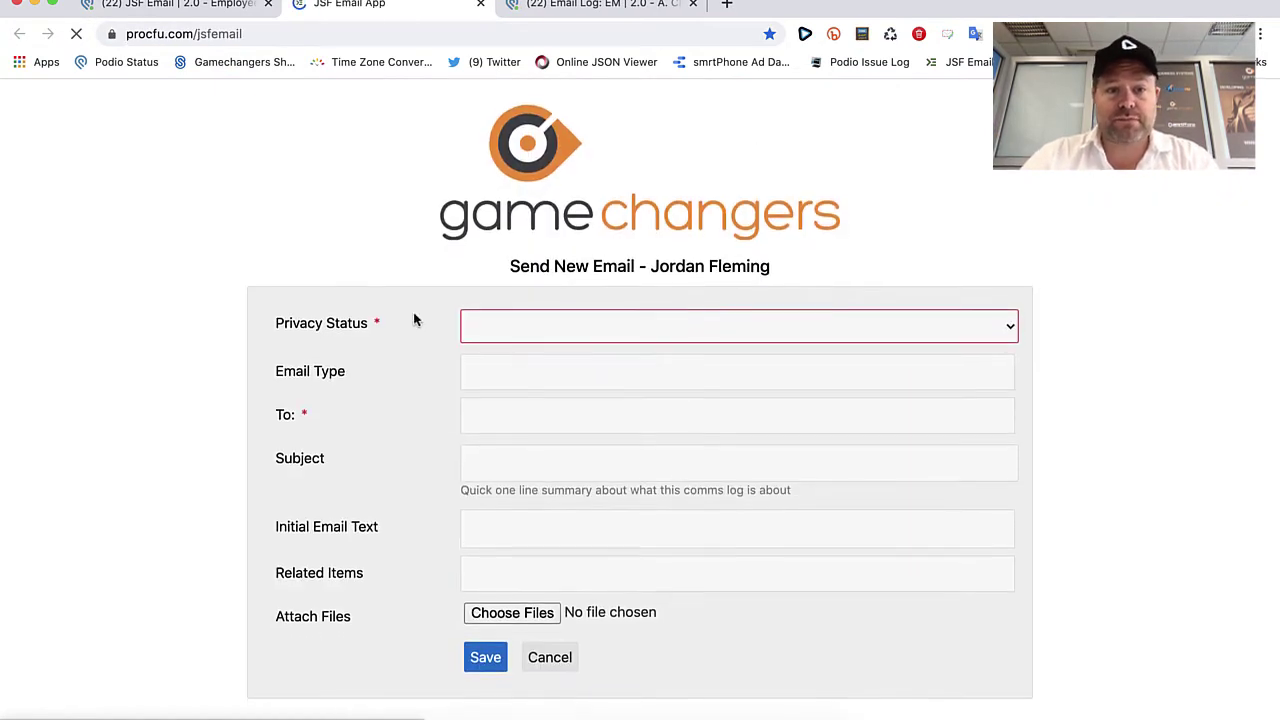
left_click(503, 329)
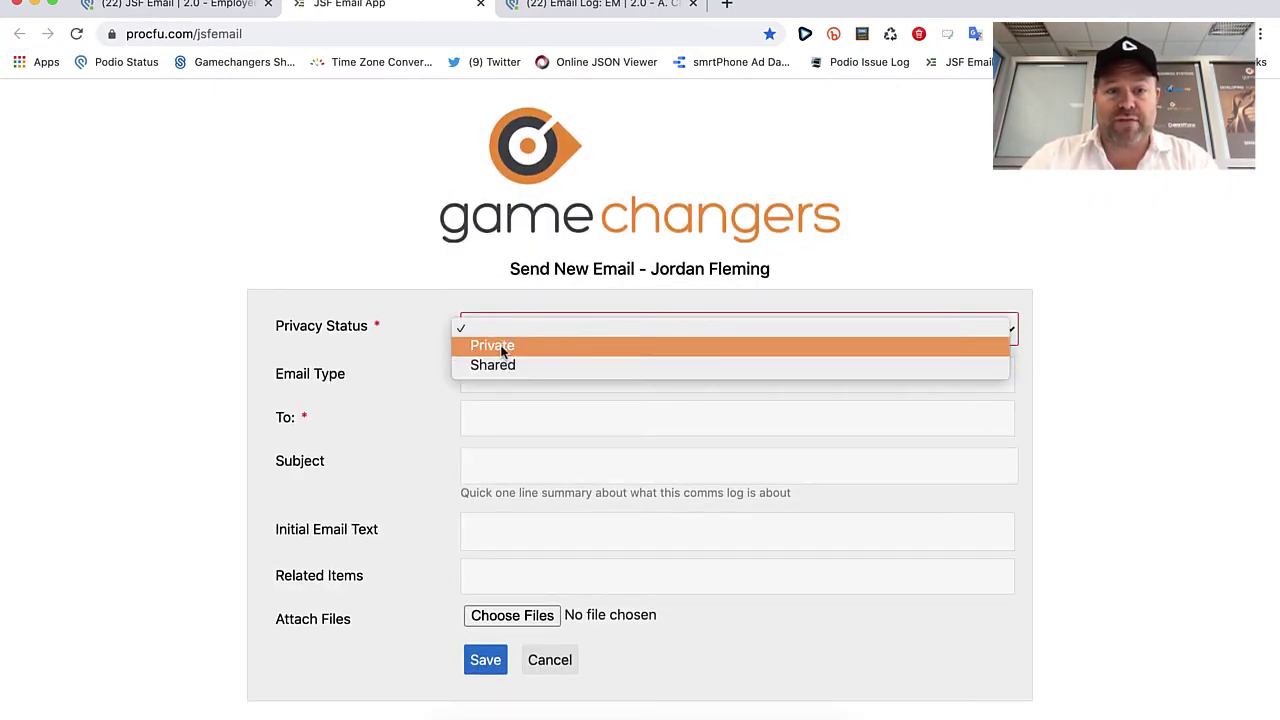
left_click(503, 346)
left_click(493, 372)
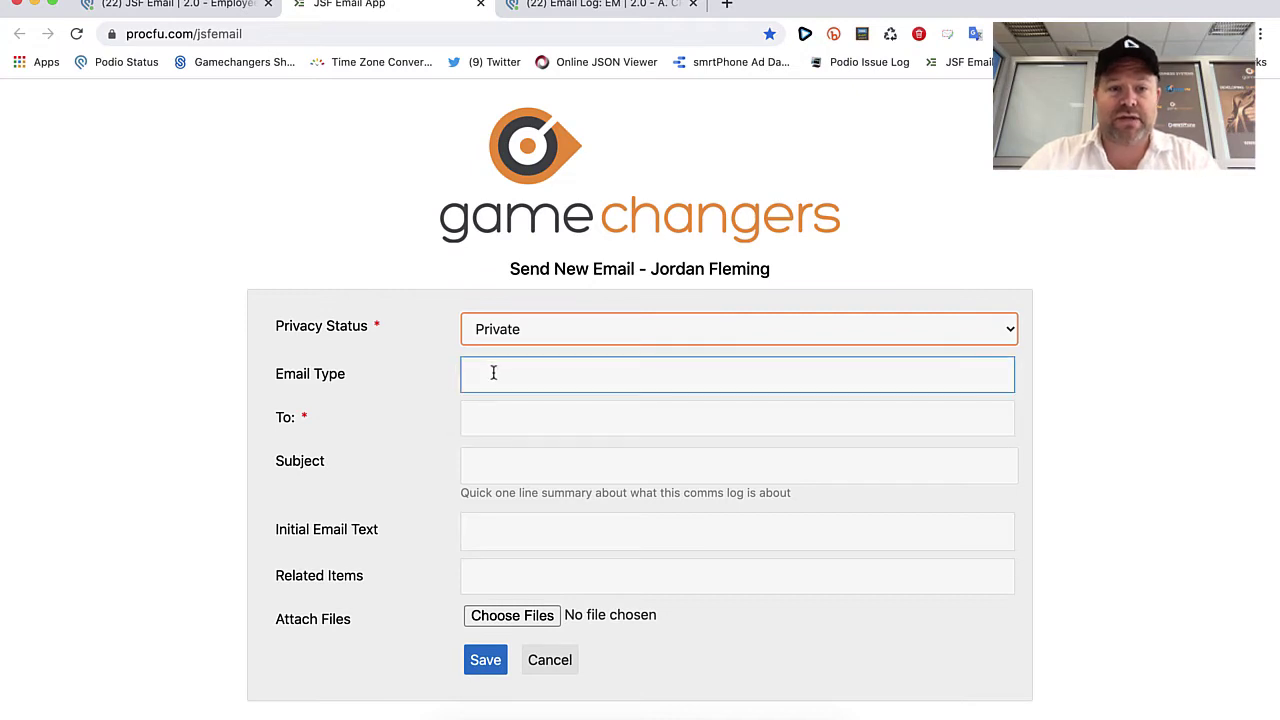
left_click(493, 372)
scroll(490, 470, "down", 3)
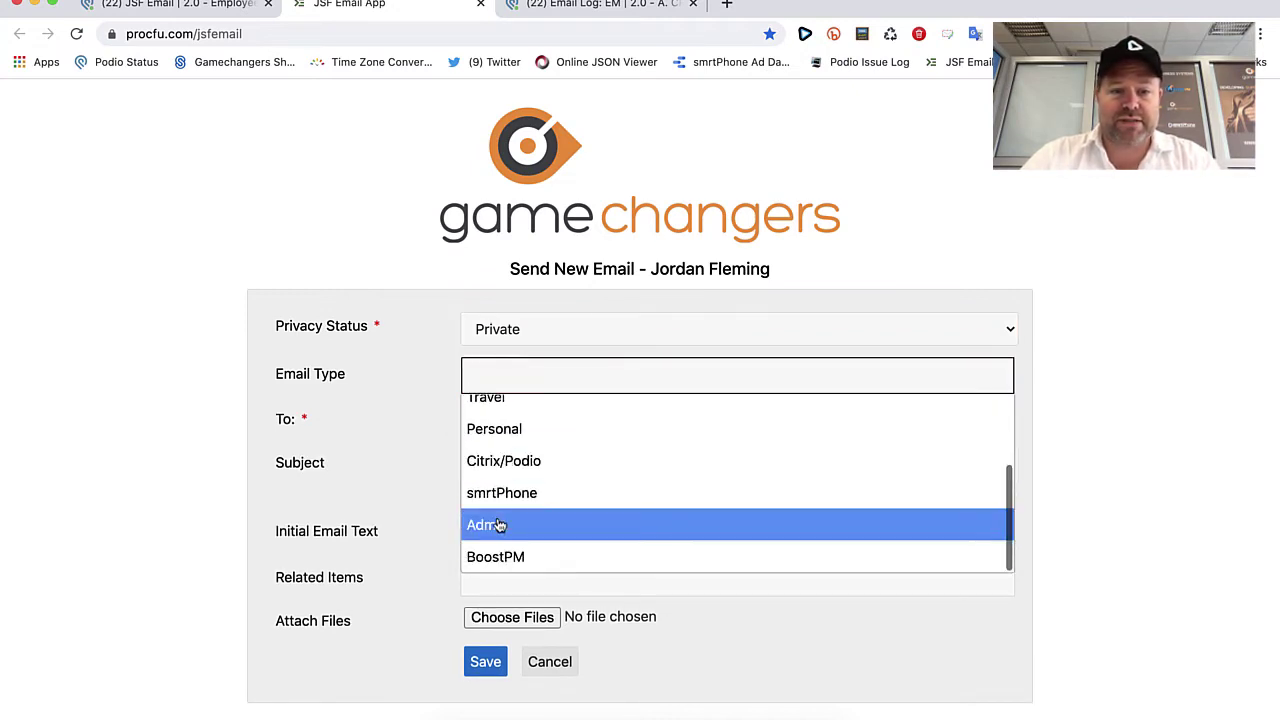
left_click(500, 525)
- Choose the recipient contact and set the subject to 'Test for Video'
left_click(503, 420)
type("Jor")
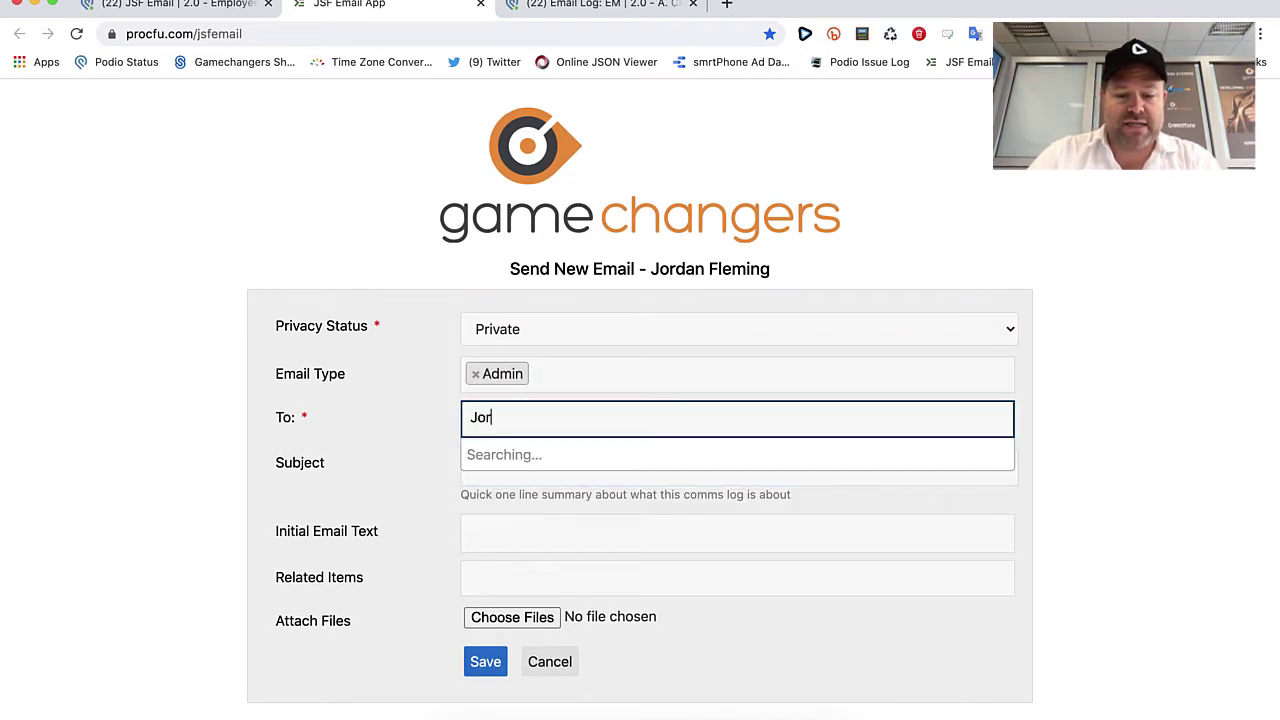
type("dan")
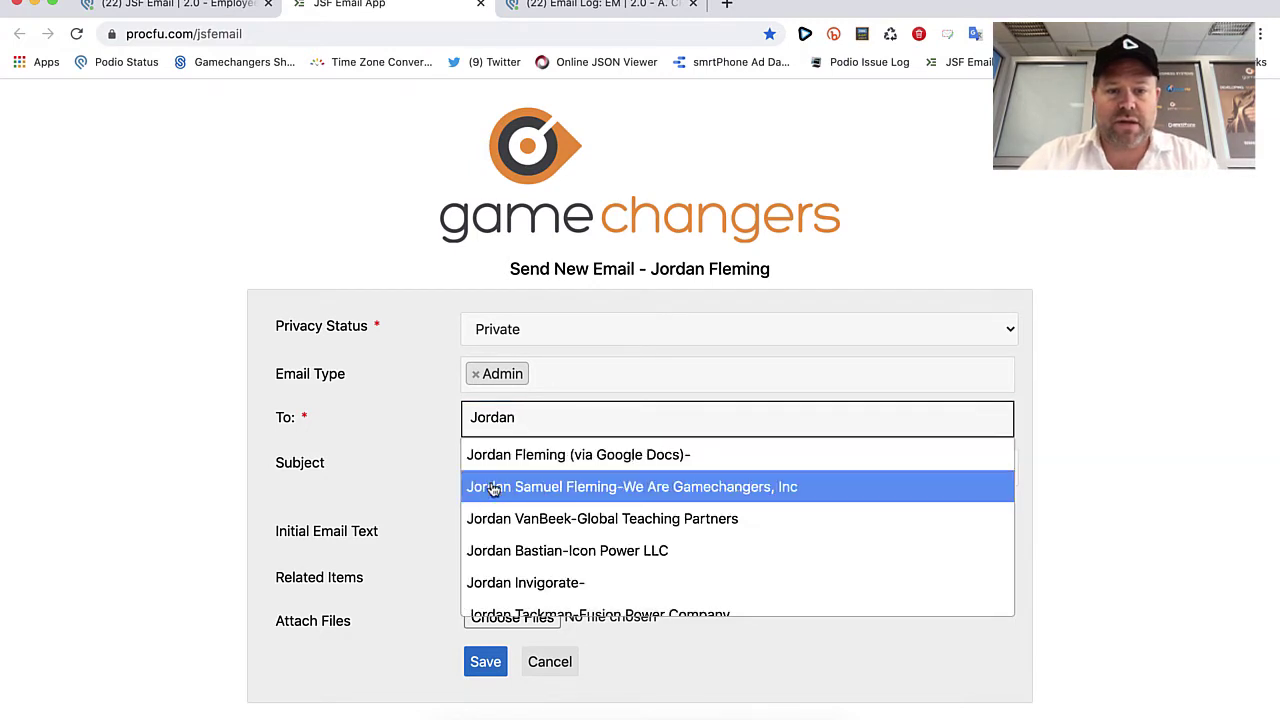
left_click(500, 455)
left_click(503, 466)
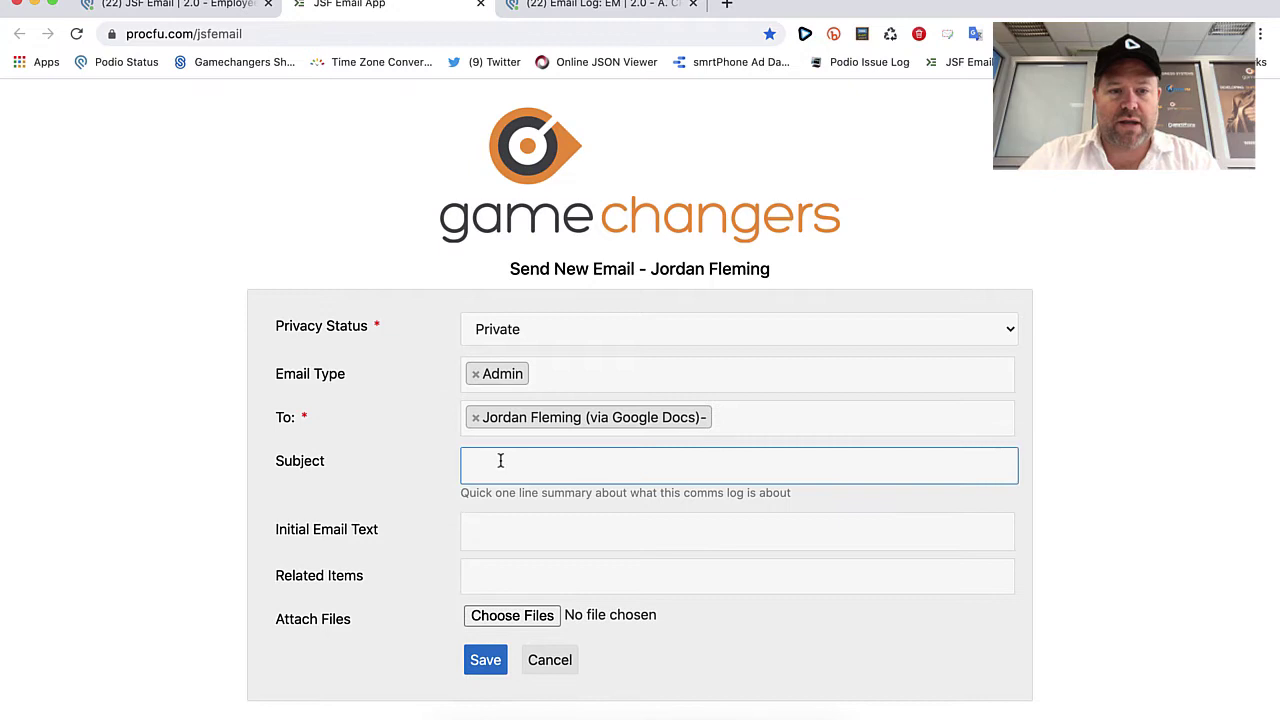
type("test for")
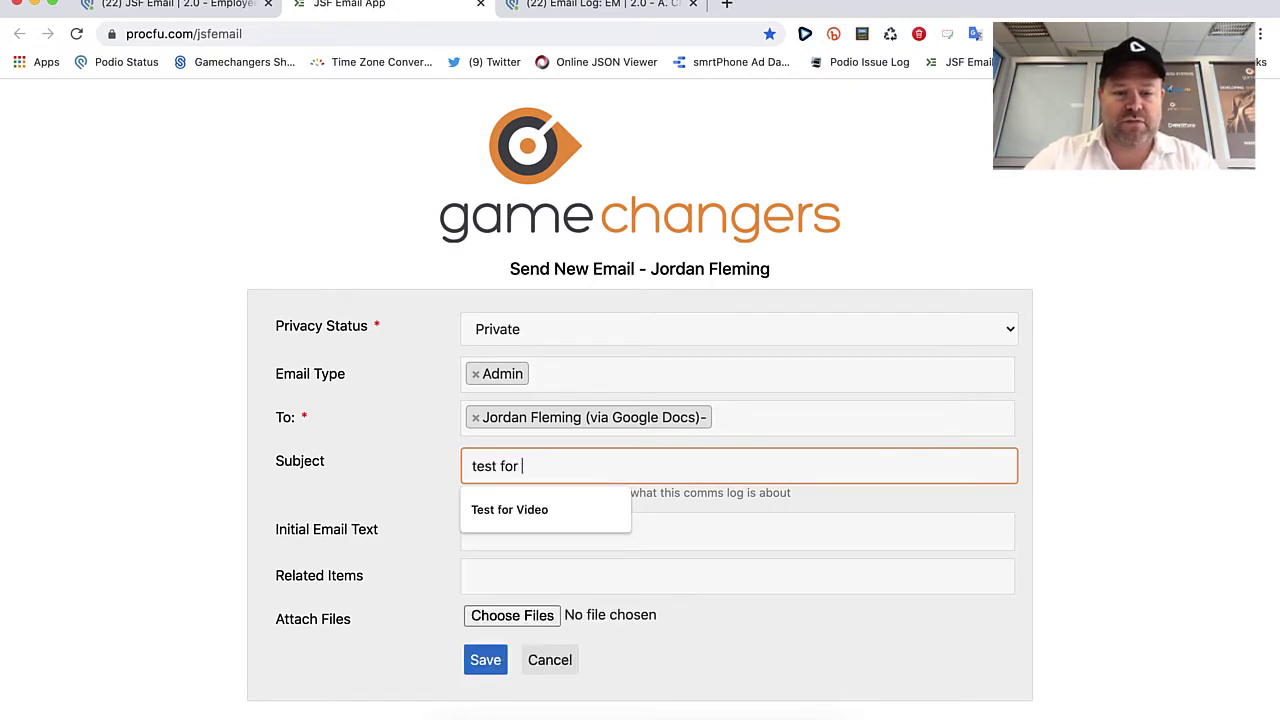
left_click(519, 507)
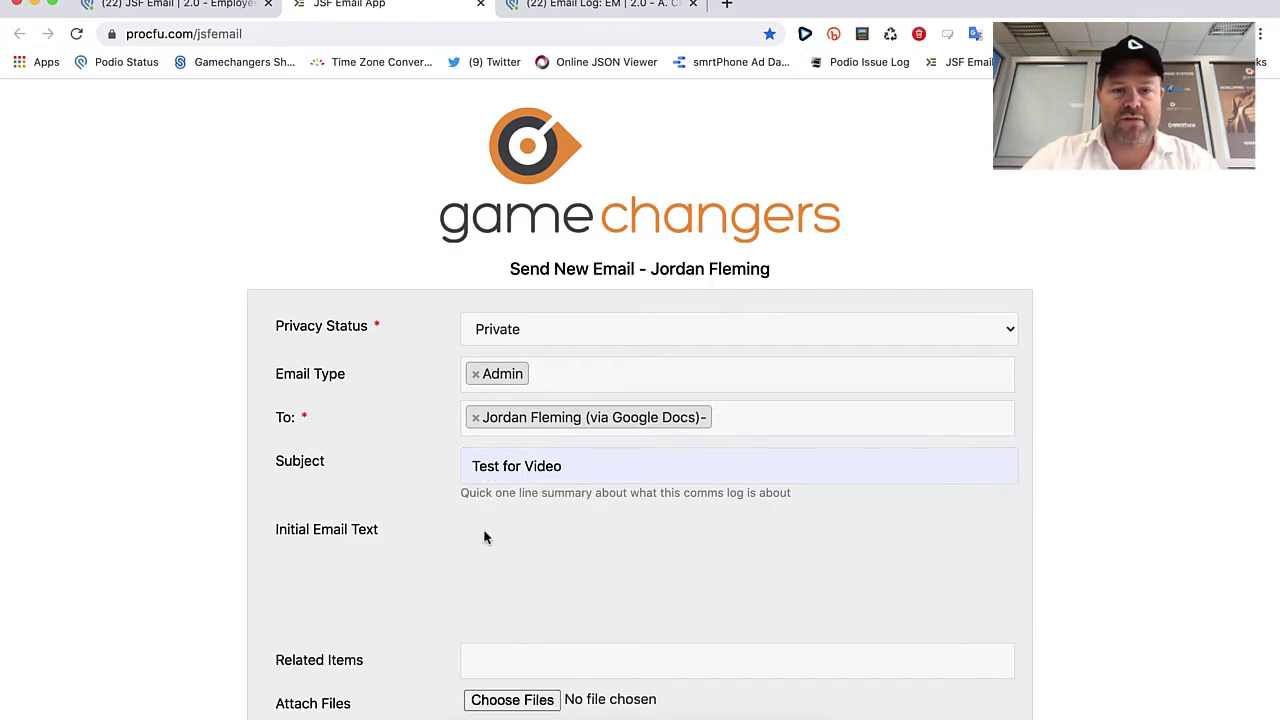
- Write a greeting to the recipient followed by a bold line 'This is great'
scroll(486, 538, "down", 1)
scroll(486, 541, "down", 1)
left_click(493, 518)
type("Dear")
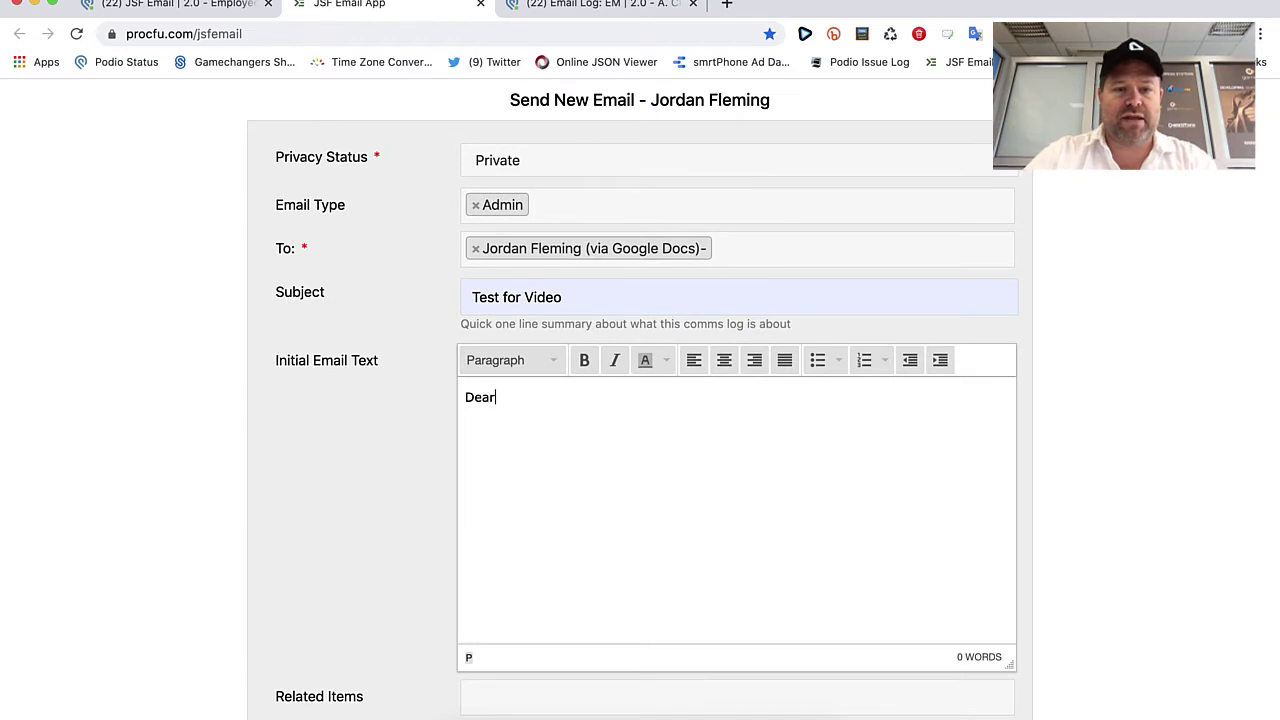
type(" Jordanm")
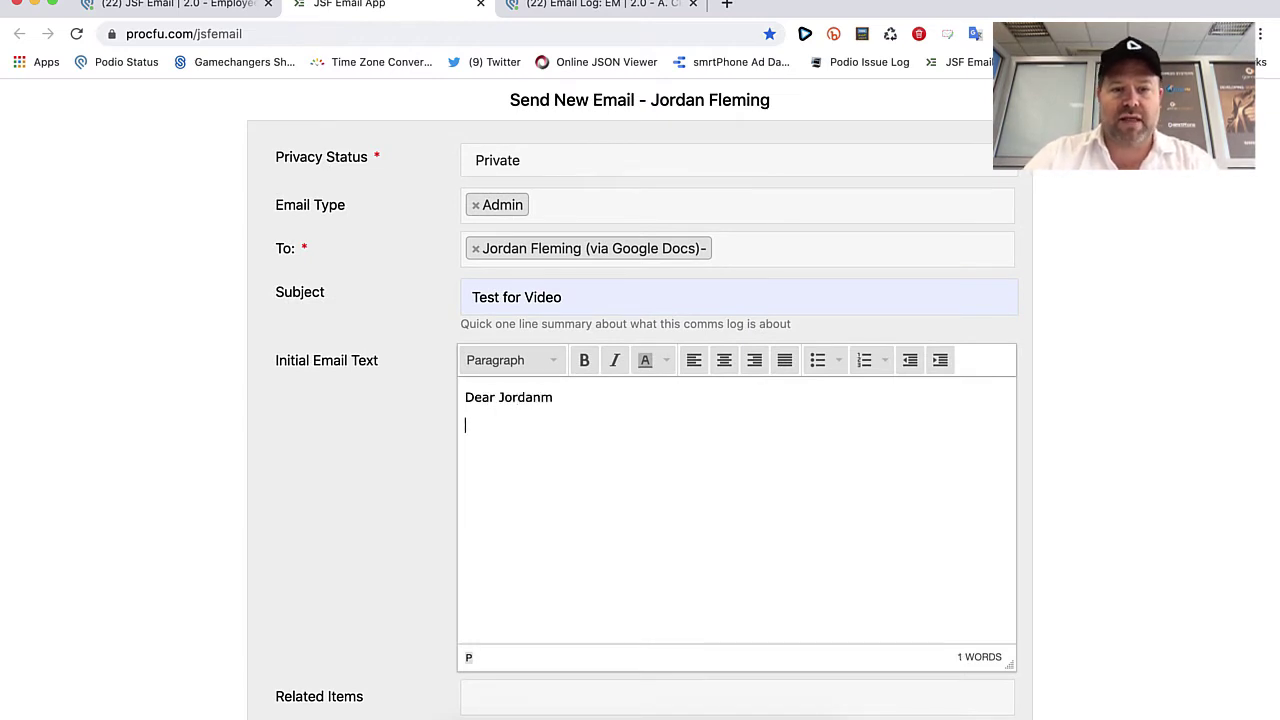
key("BackSpace")
key("BackSpace")
type(", ")
type("T")
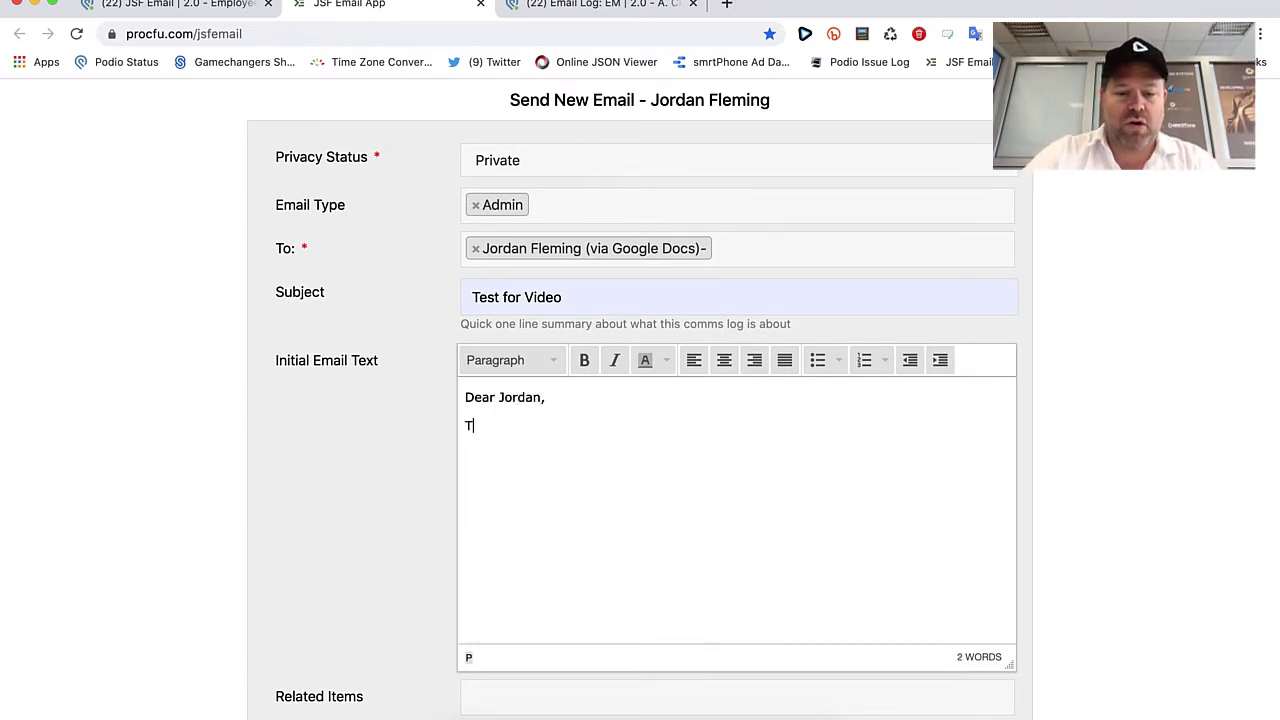
type("his is great")
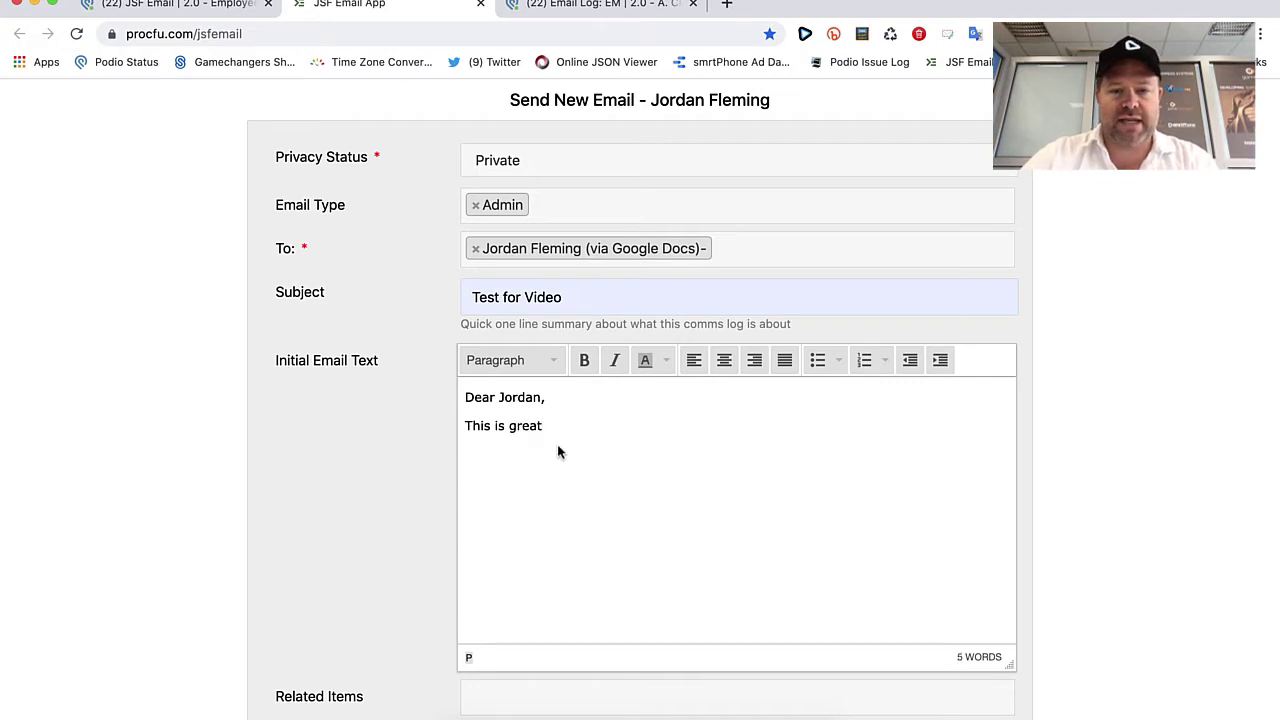
left_click_drag(548, 426, 443, 428)
key("super+b")
left_click(560, 457)
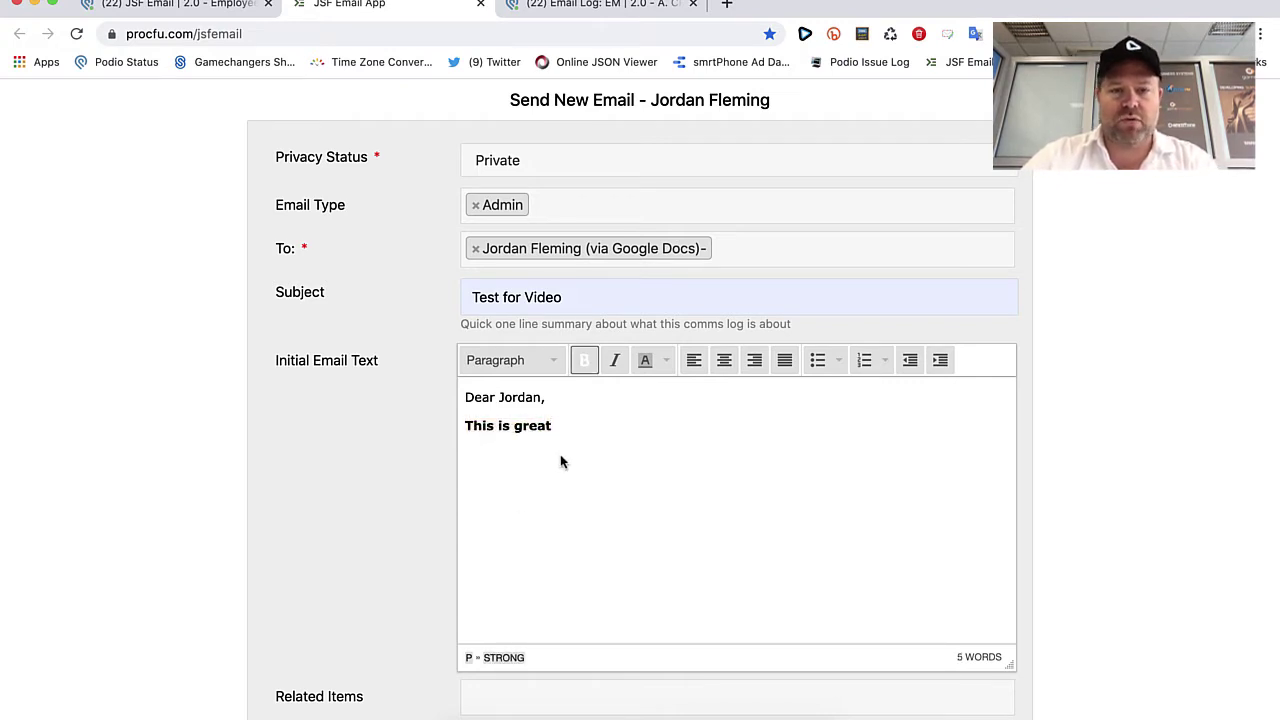
key("Return")
- Add a bulleted item 'list' below the bold line
left_click(820, 362)
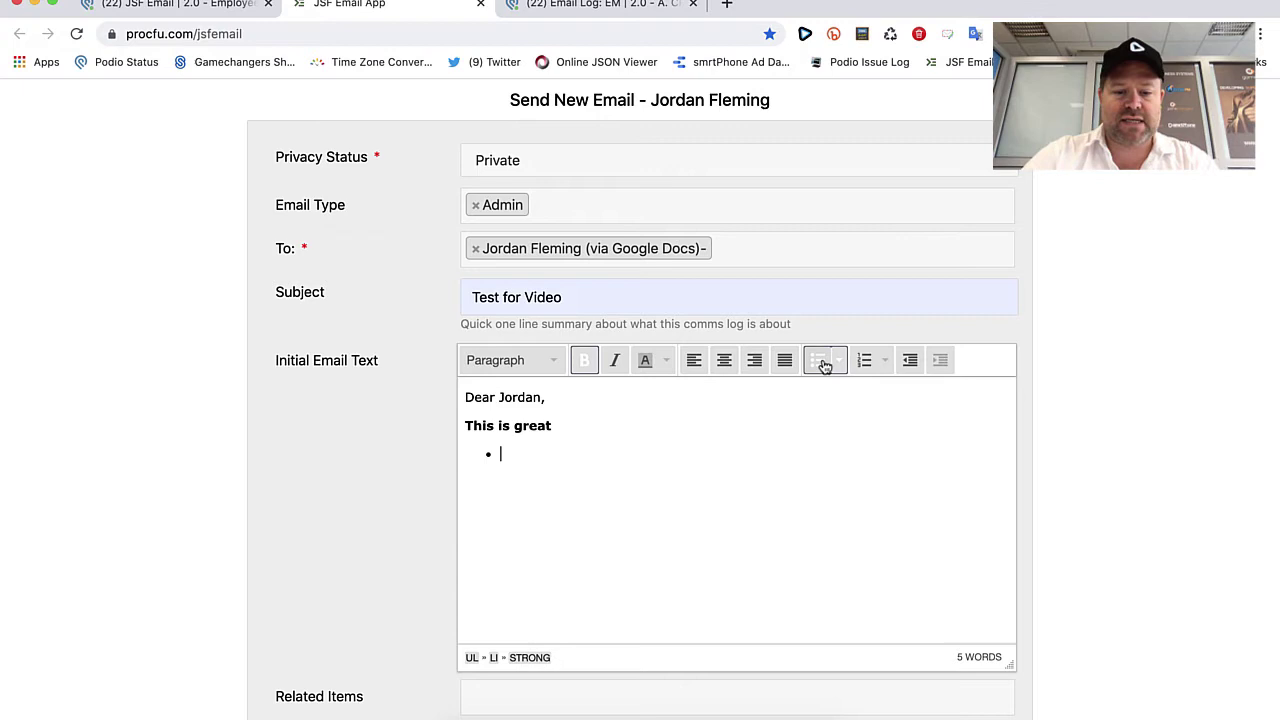
type("Iiis")
key("BackSpace")
key("BackSpace")
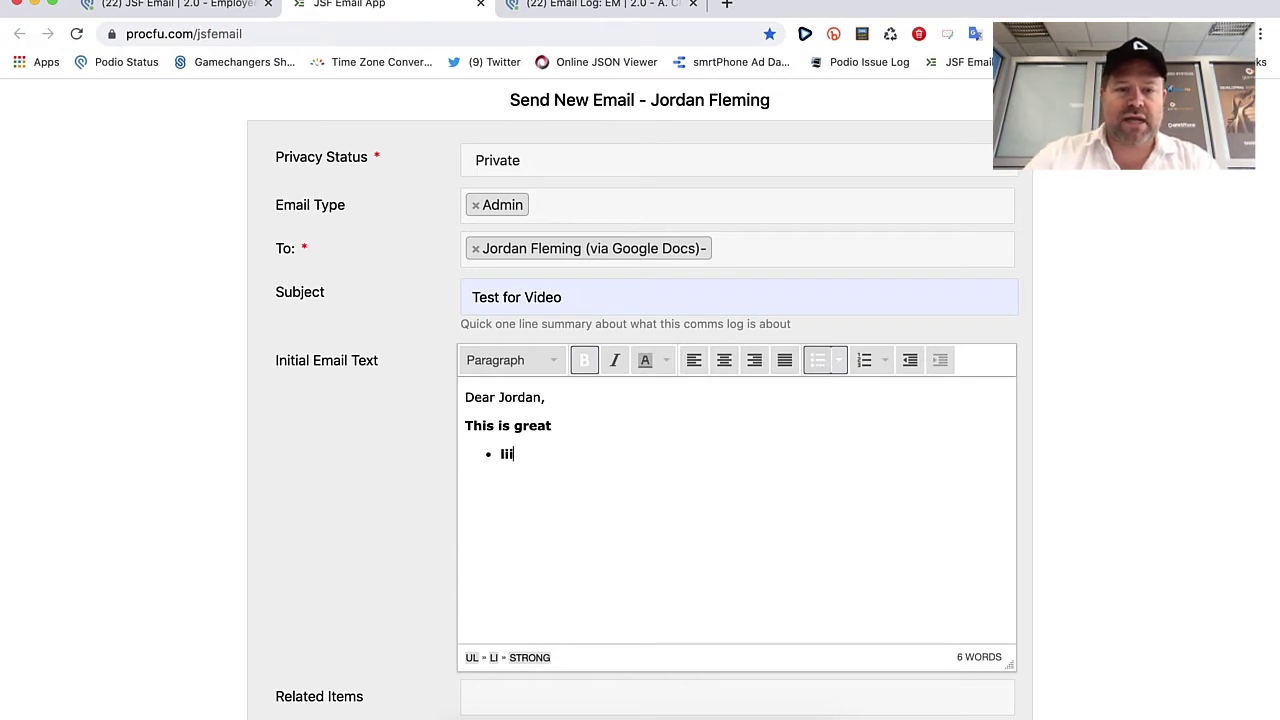
type("t")
key("Return")
key("Return")
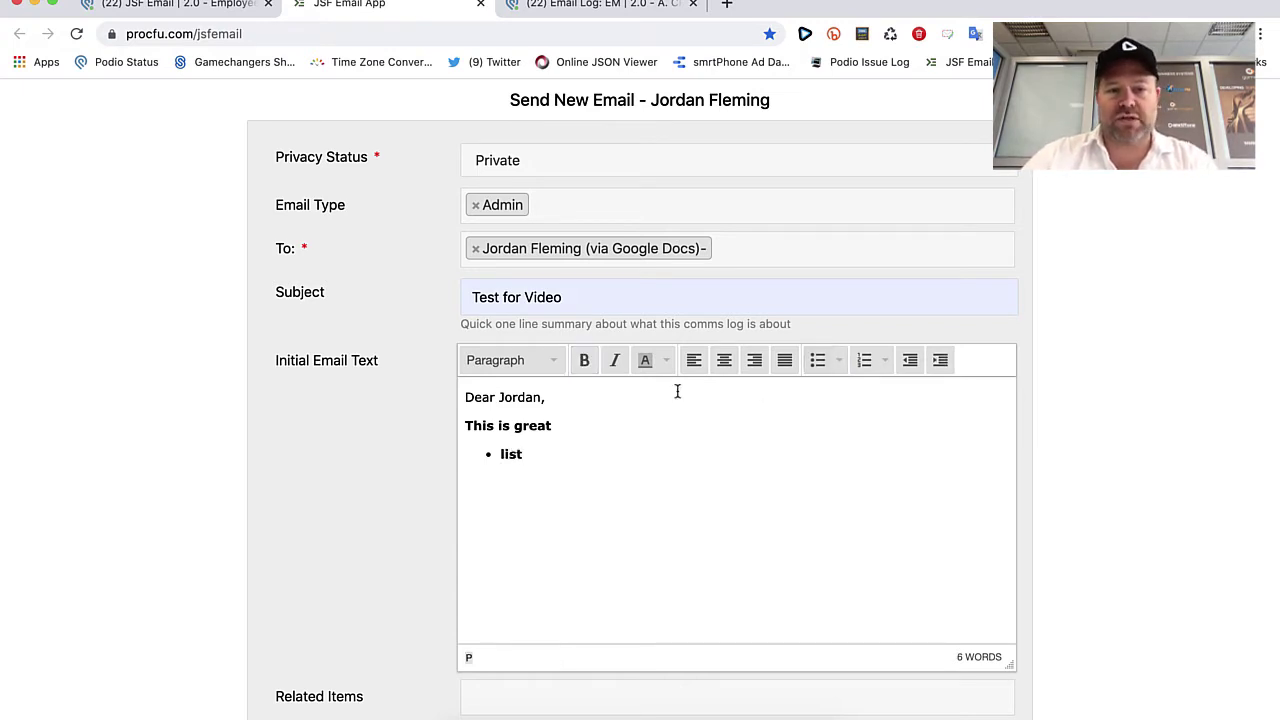
- Link the related item WAG19 :: Portal Boilerplate 3.0 :: Completed by searching 'WAG'
scroll(375, 545, "down", 2)
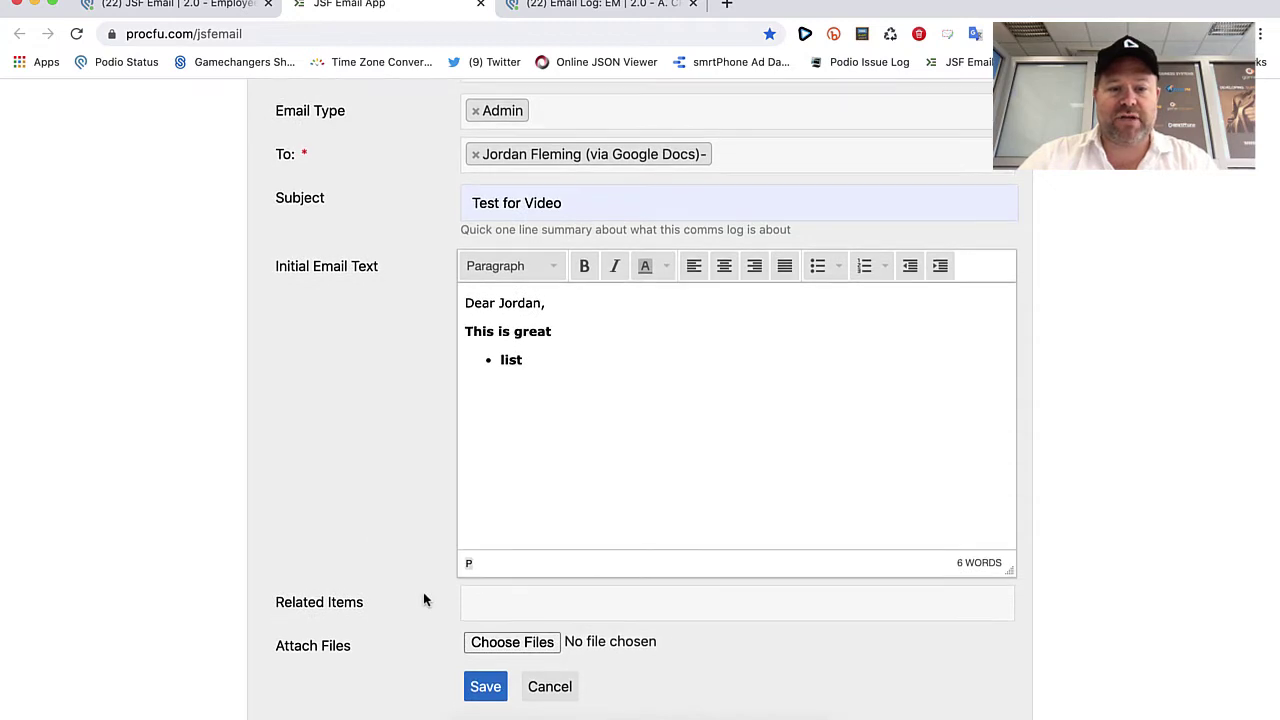
left_click(478, 607)
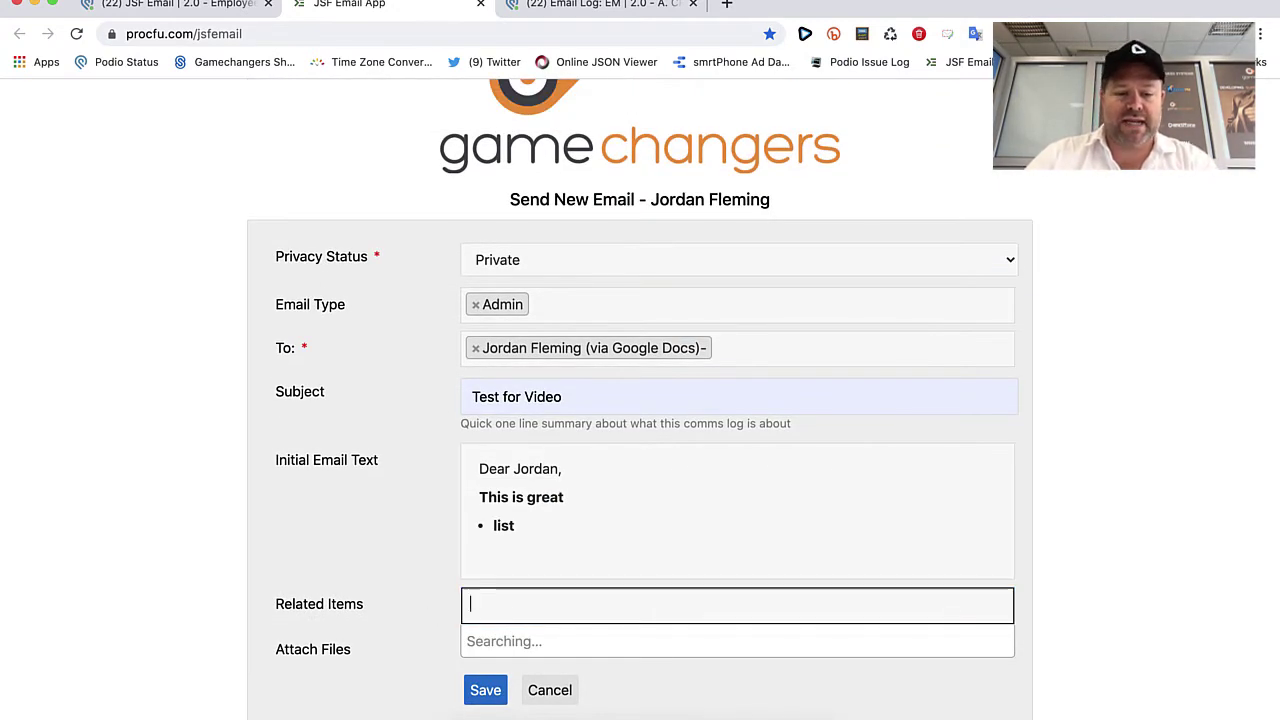
type("WAG")
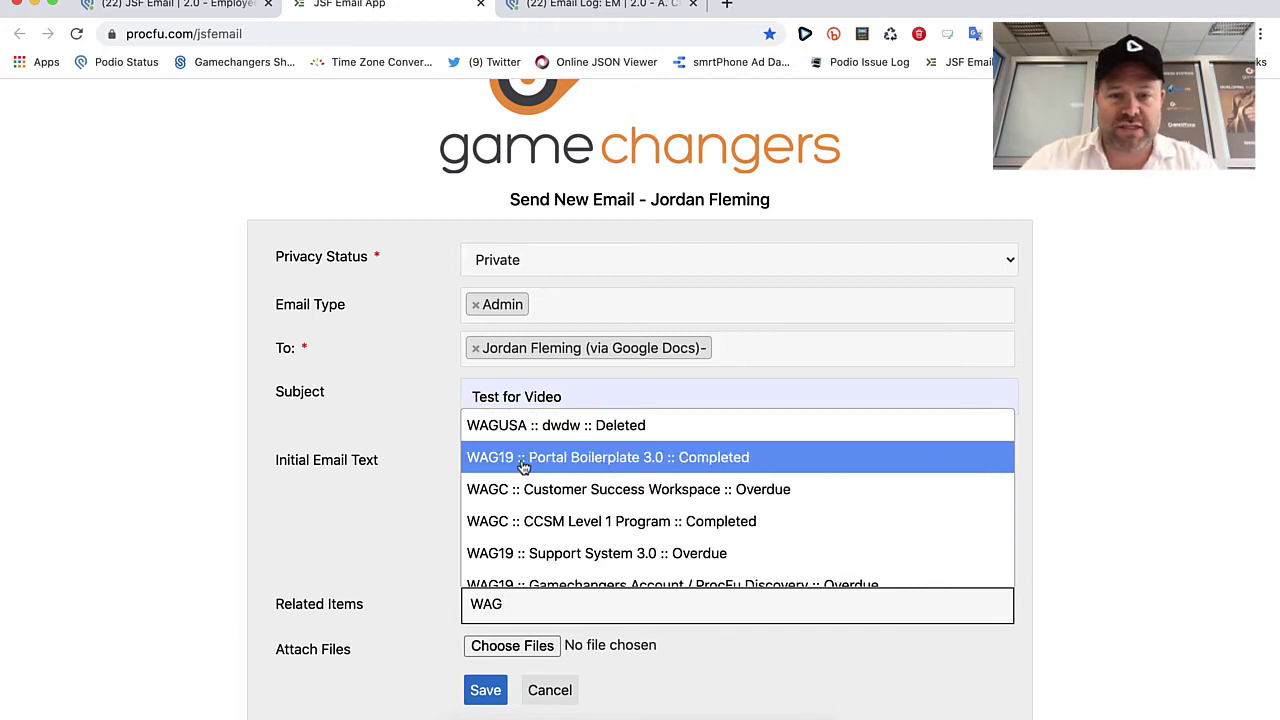
left_click(522, 466)
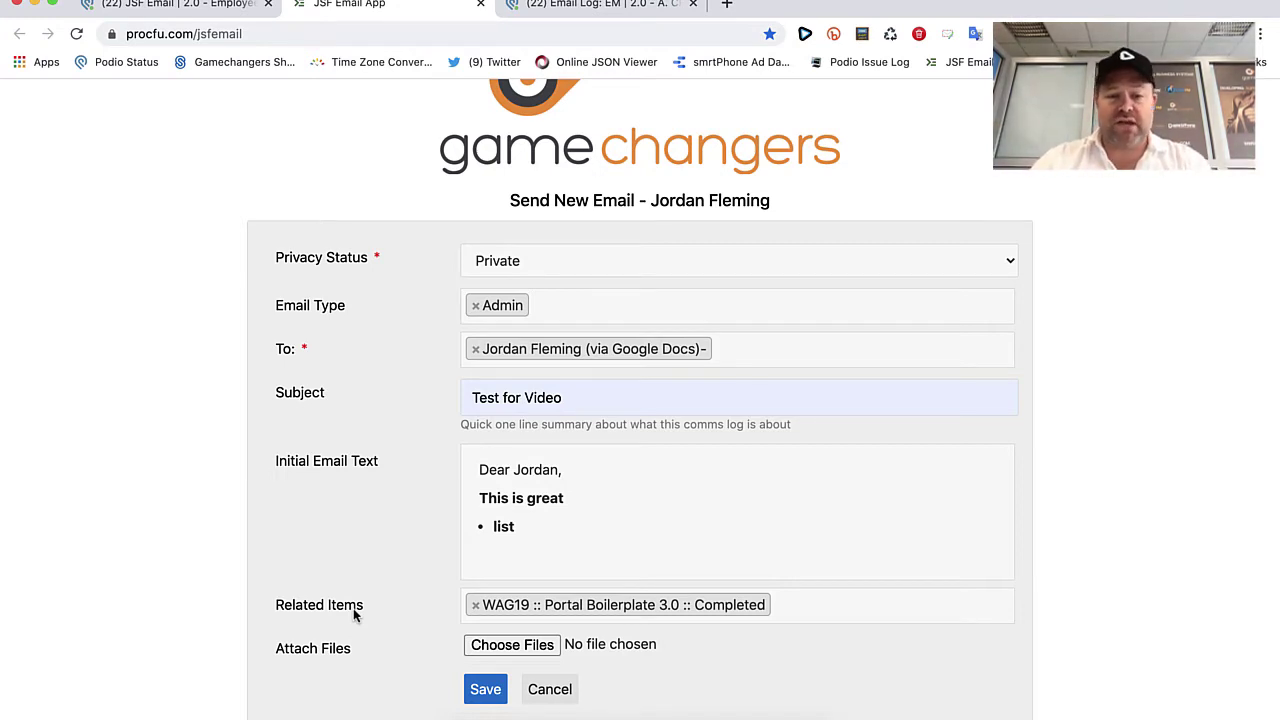
- Attach smrtStudio Global CSA Role.pdf and save to send the Test for Video email
left_click(512, 645)
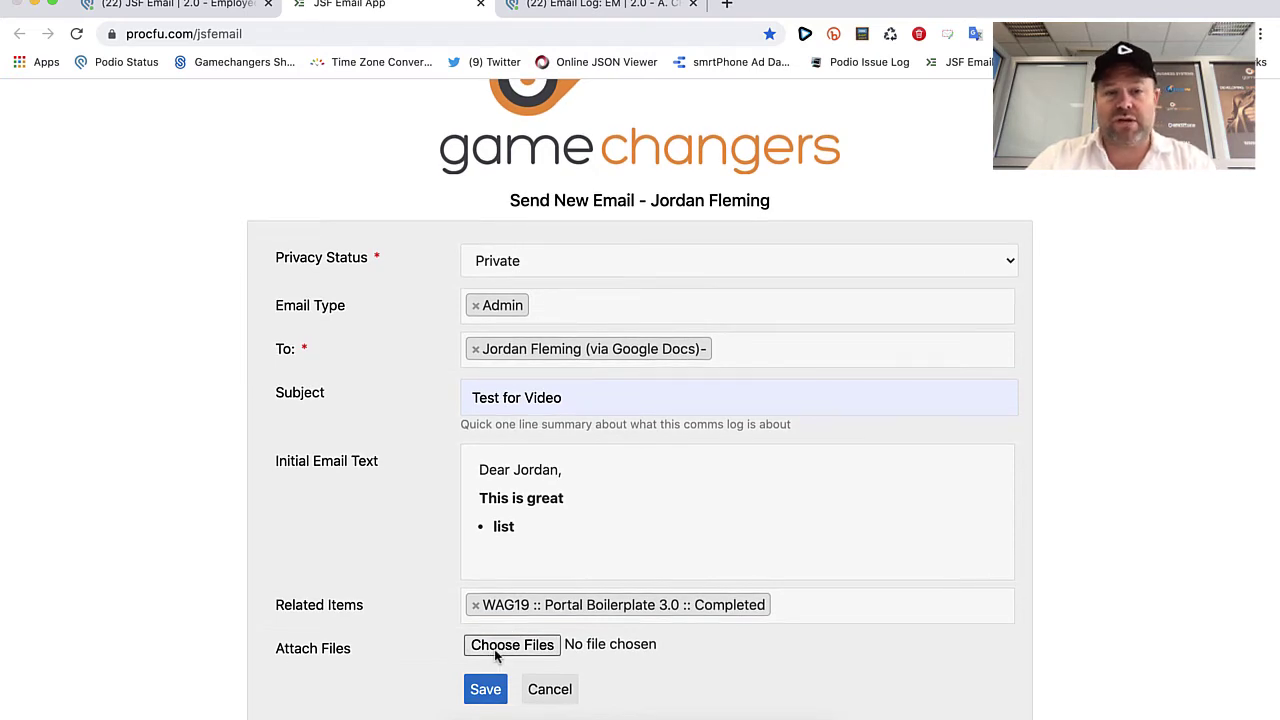
left_click(512, 141)
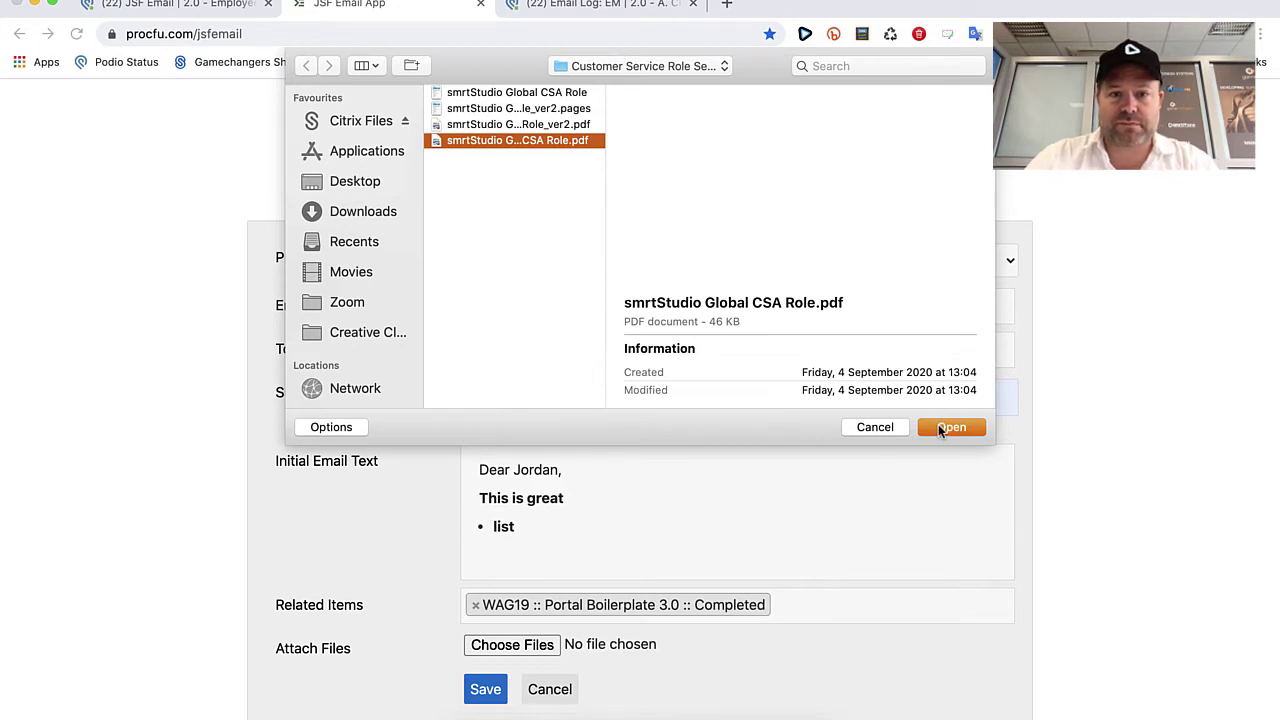
double_click(551, 143)
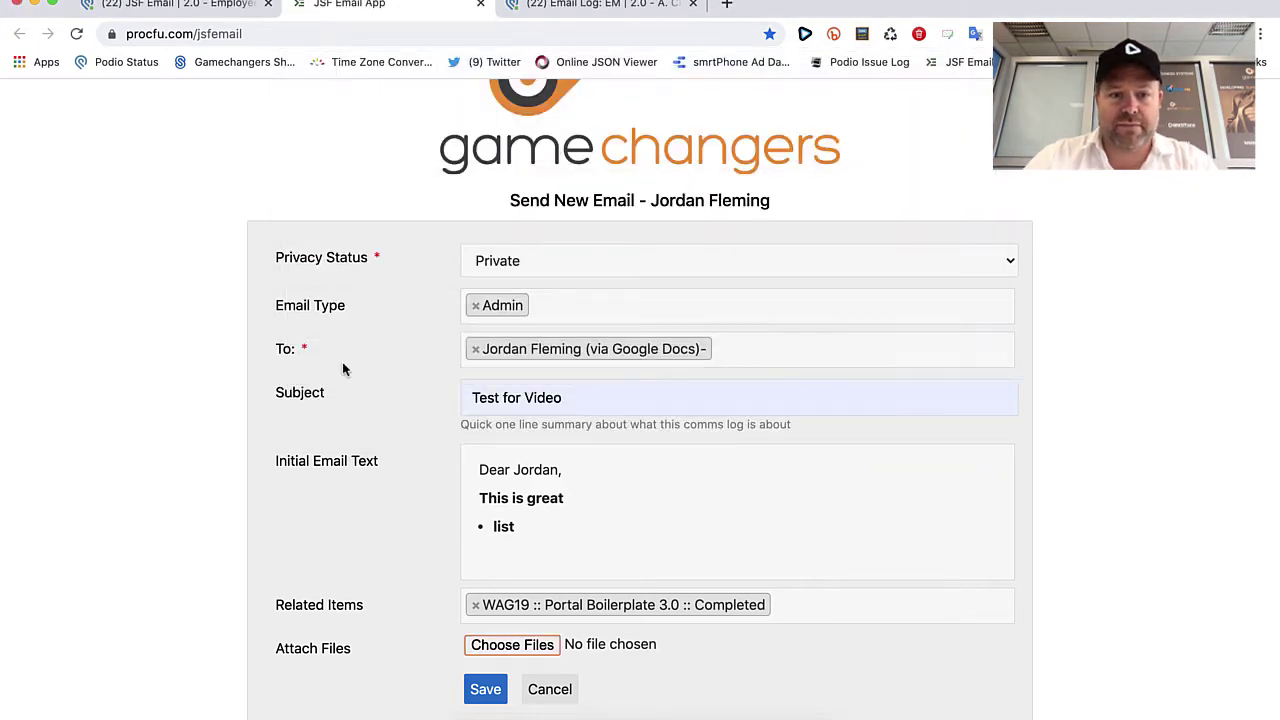
left_click(875, 427)
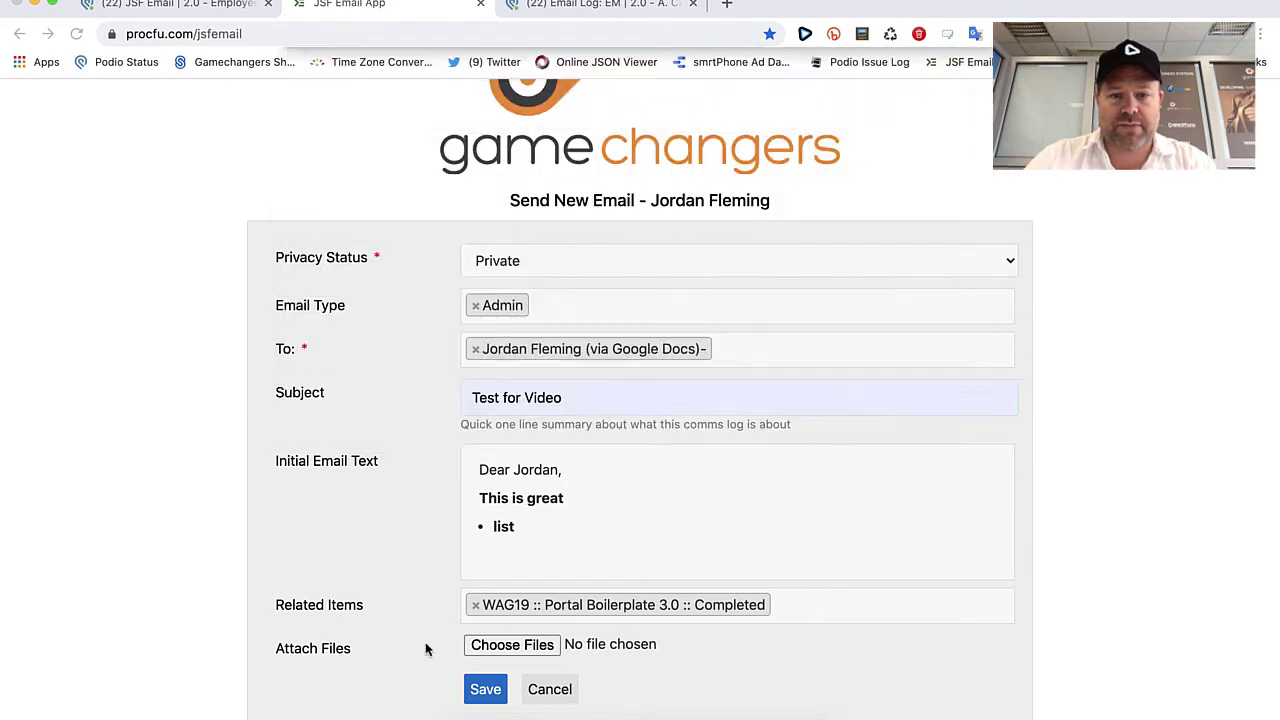
left_click(503, 645)
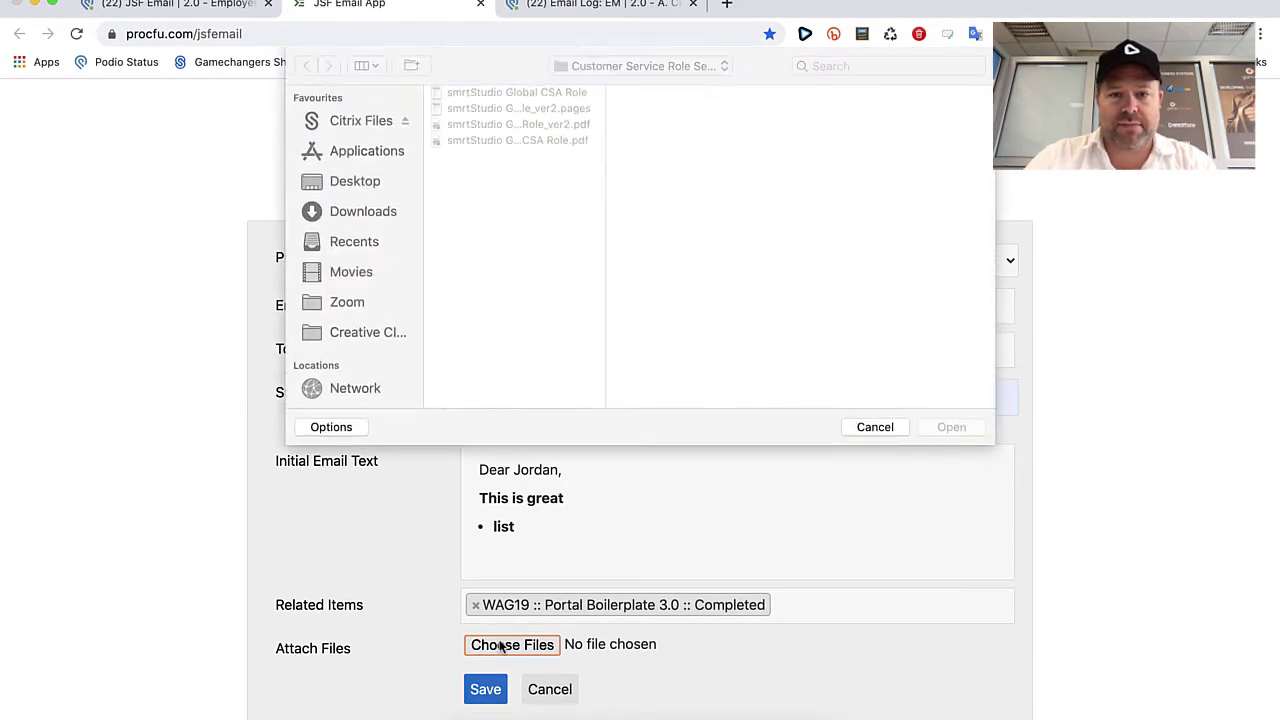
left_click(541, 141)
double_click(541, 141)
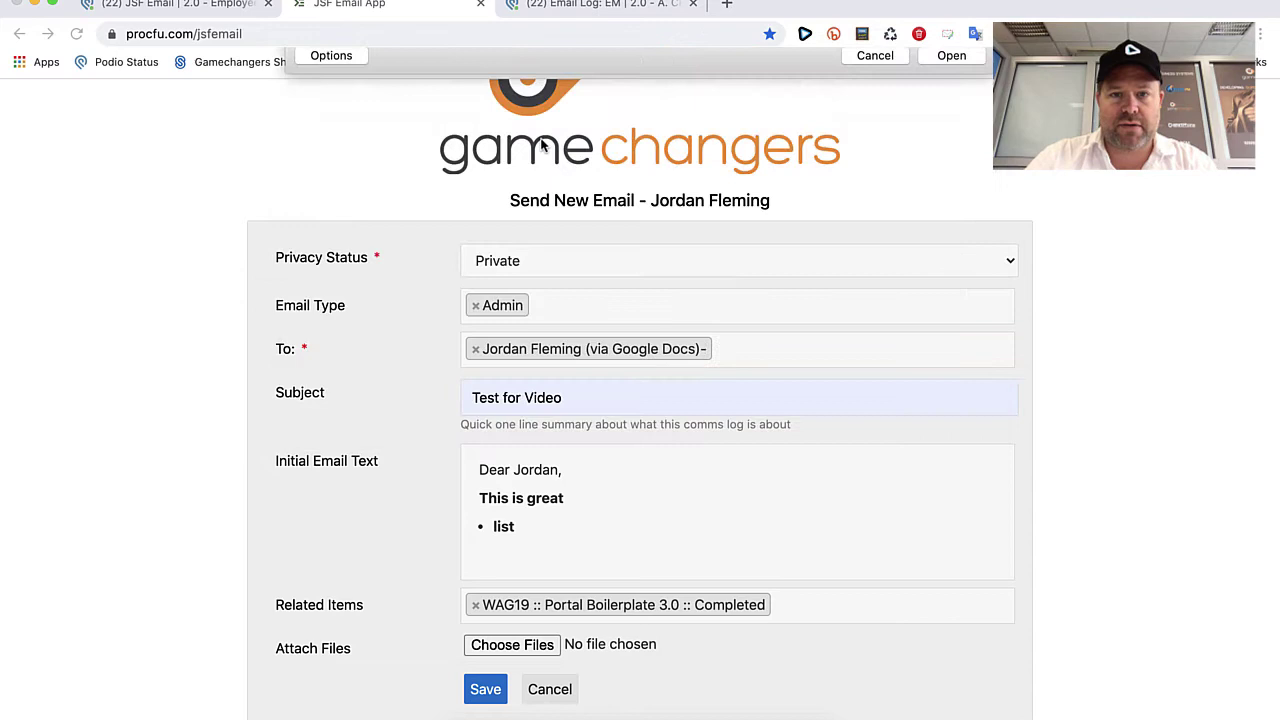
scroll(480, 600, "down", 1)
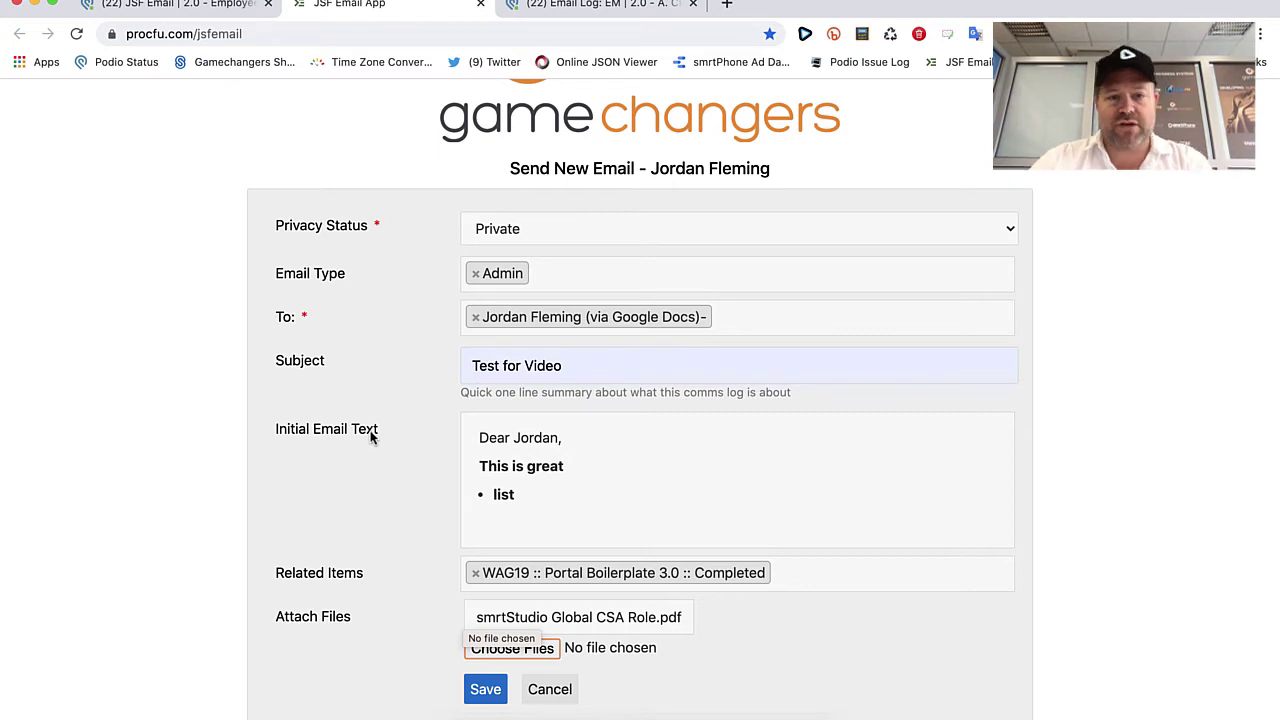
left_click(499, 320)
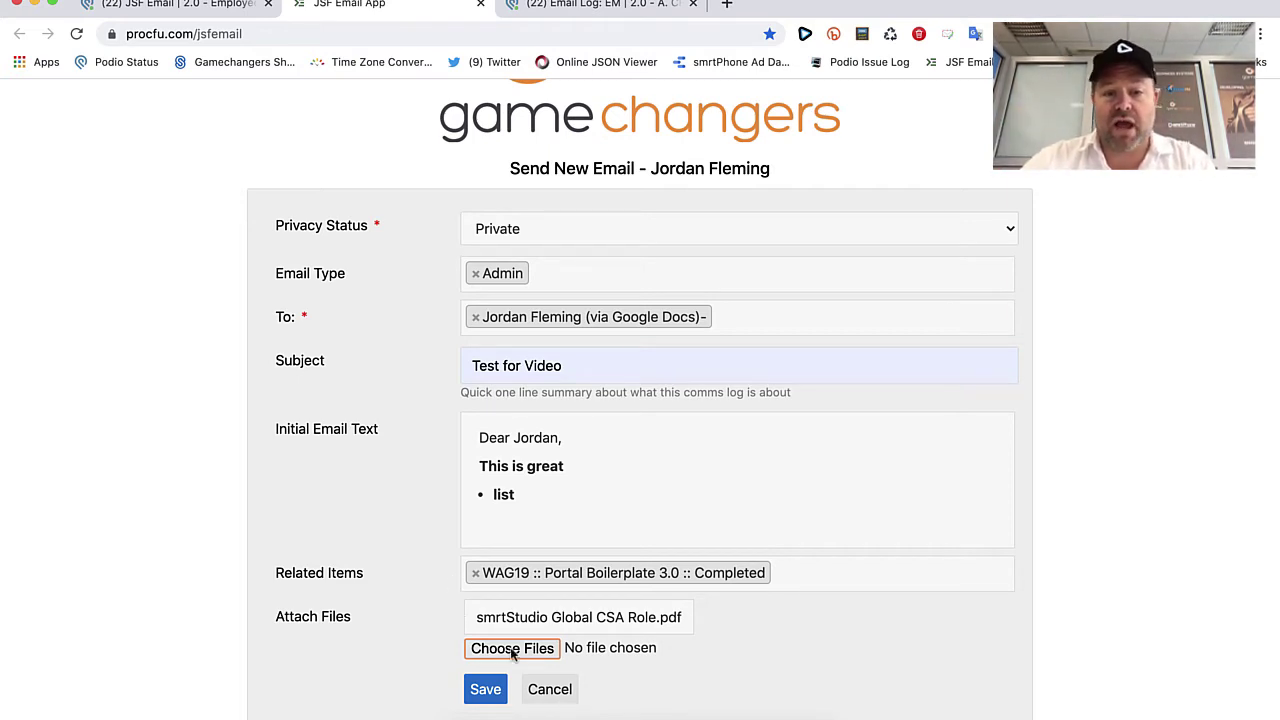
left_click(485, 690)
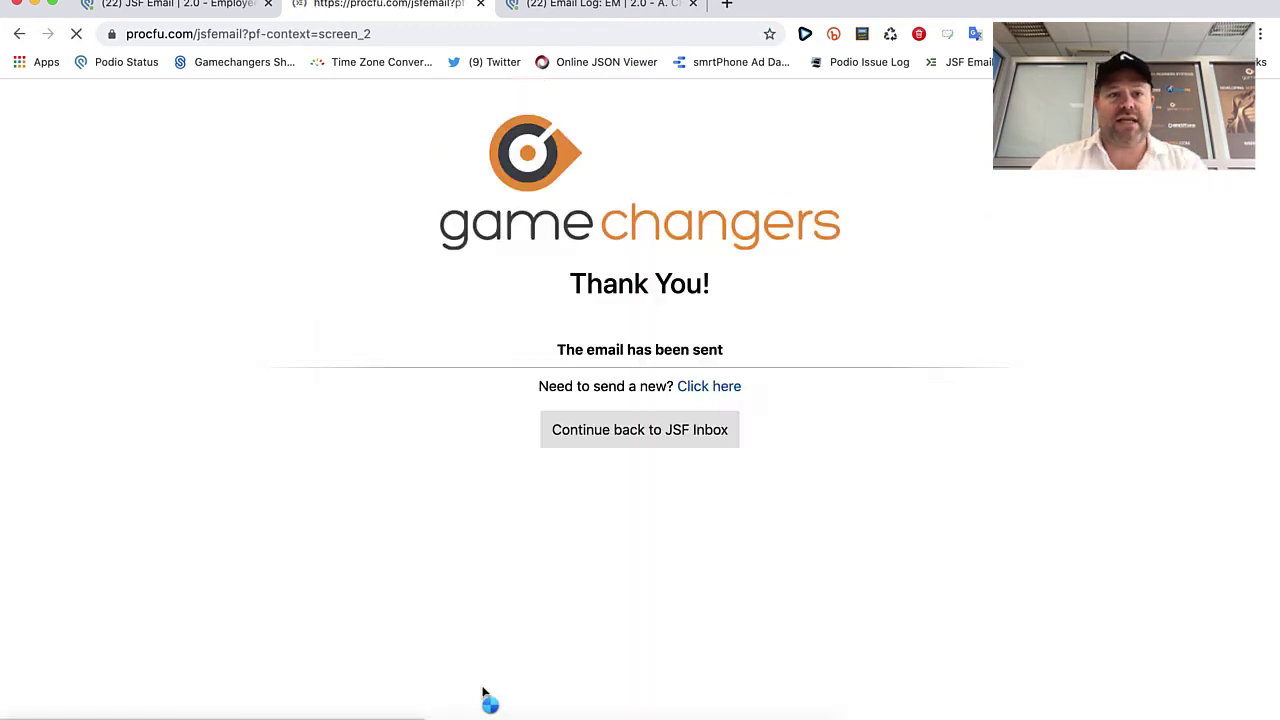
- Open the newly logged Test for Video email in Podio, review its PDF attachment, then return to ProcFu
left_click(220, 6)
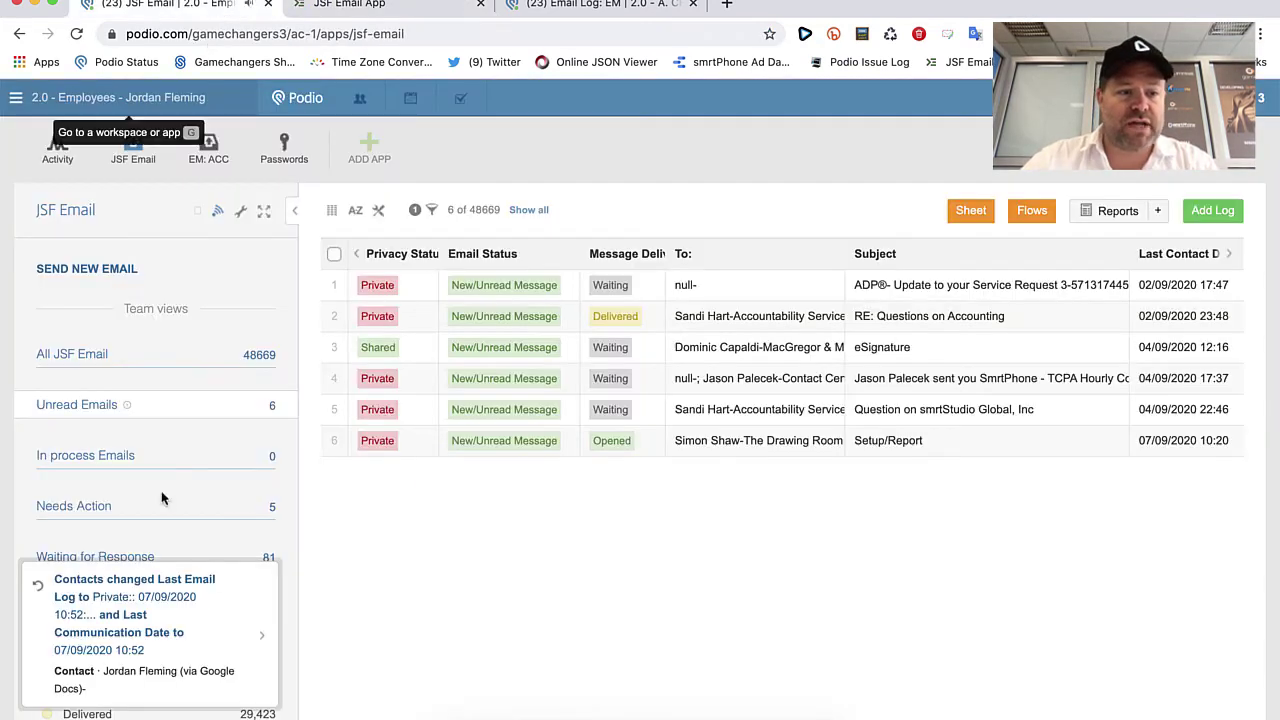
left_click(137, 598)
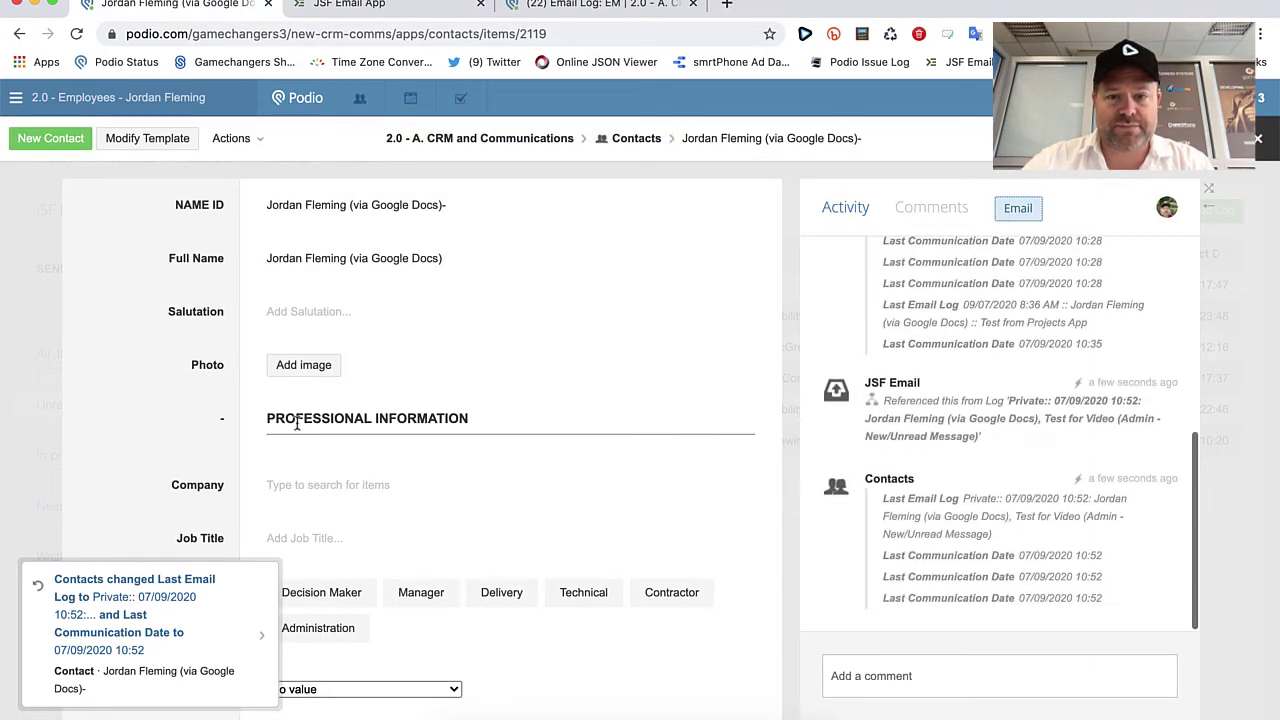
left_click(1071, 420)
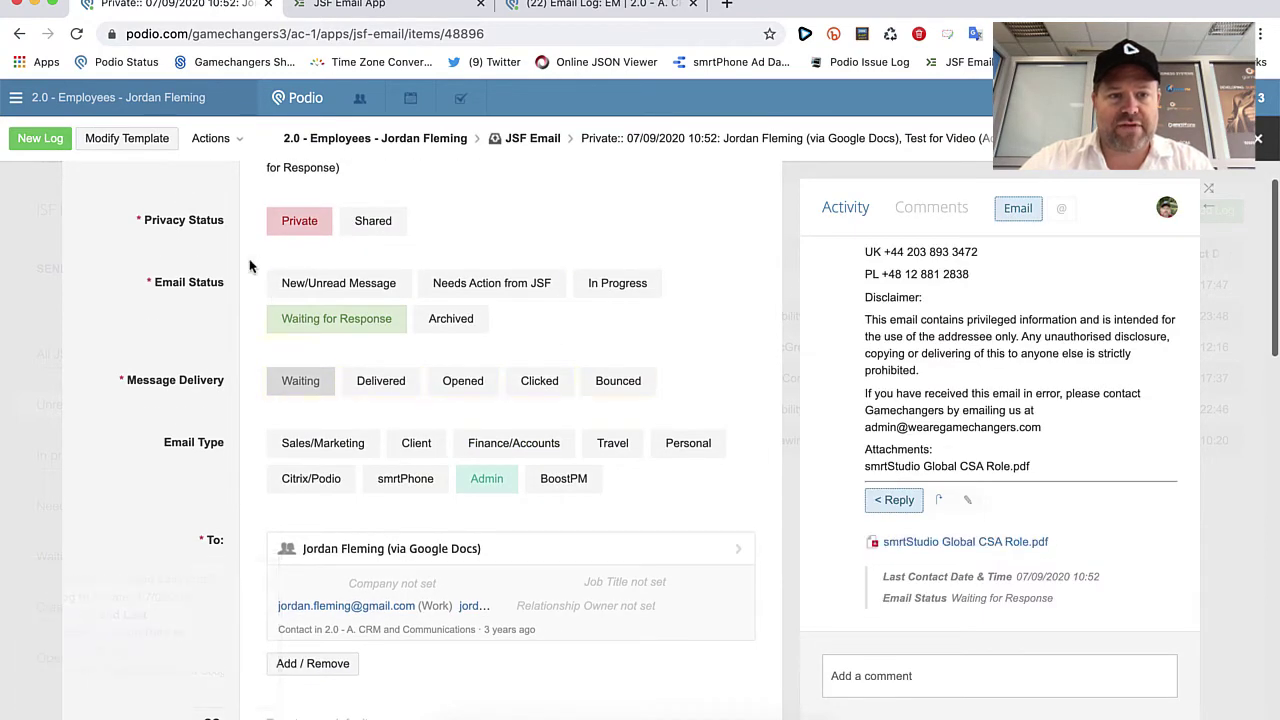
scroll(283, 412, "down", 3)
scroll(251, 512, "down", 2)
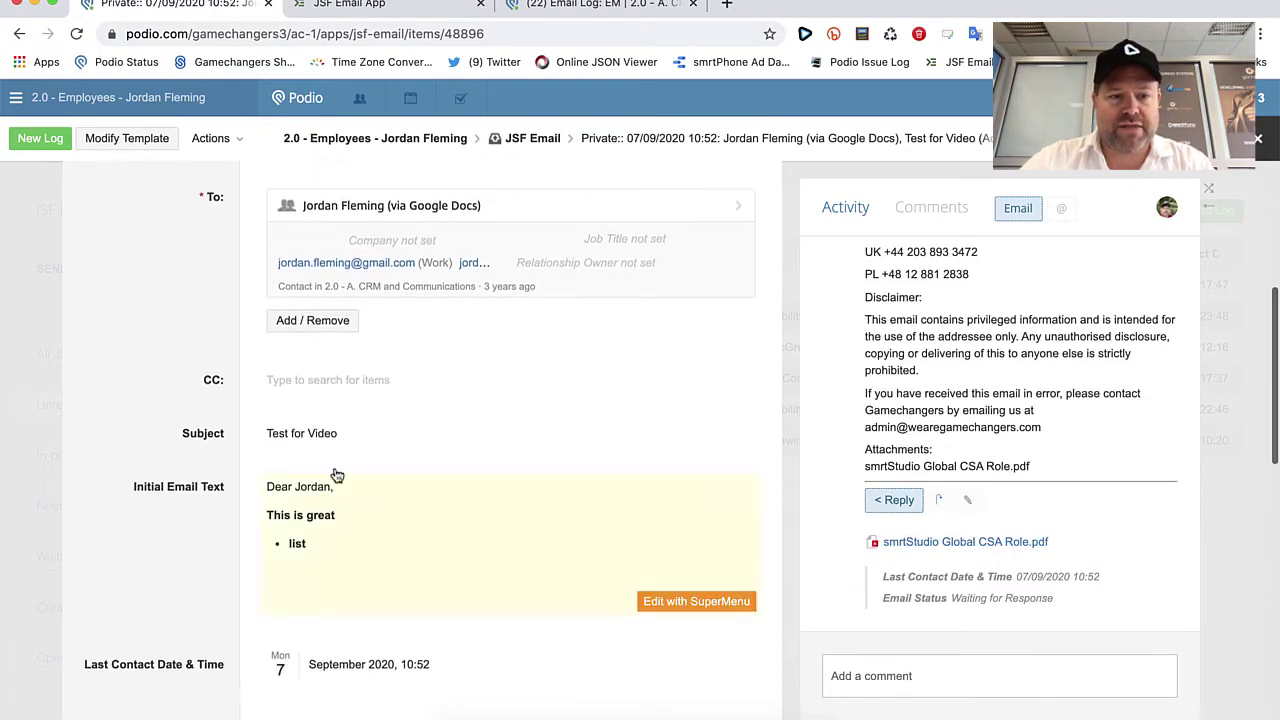
scroll(978, 404, "up", 10)
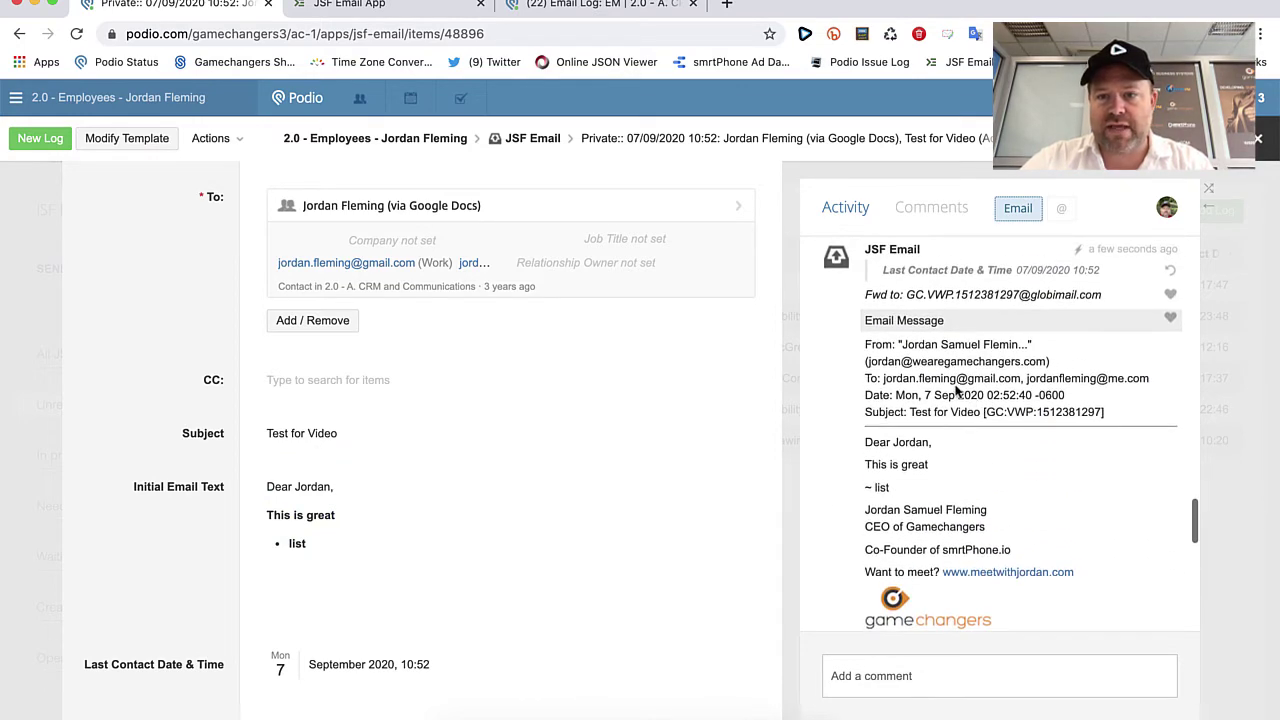
scroll(955, 395, "down", 1)
scroll(929, 425, "down", 3)
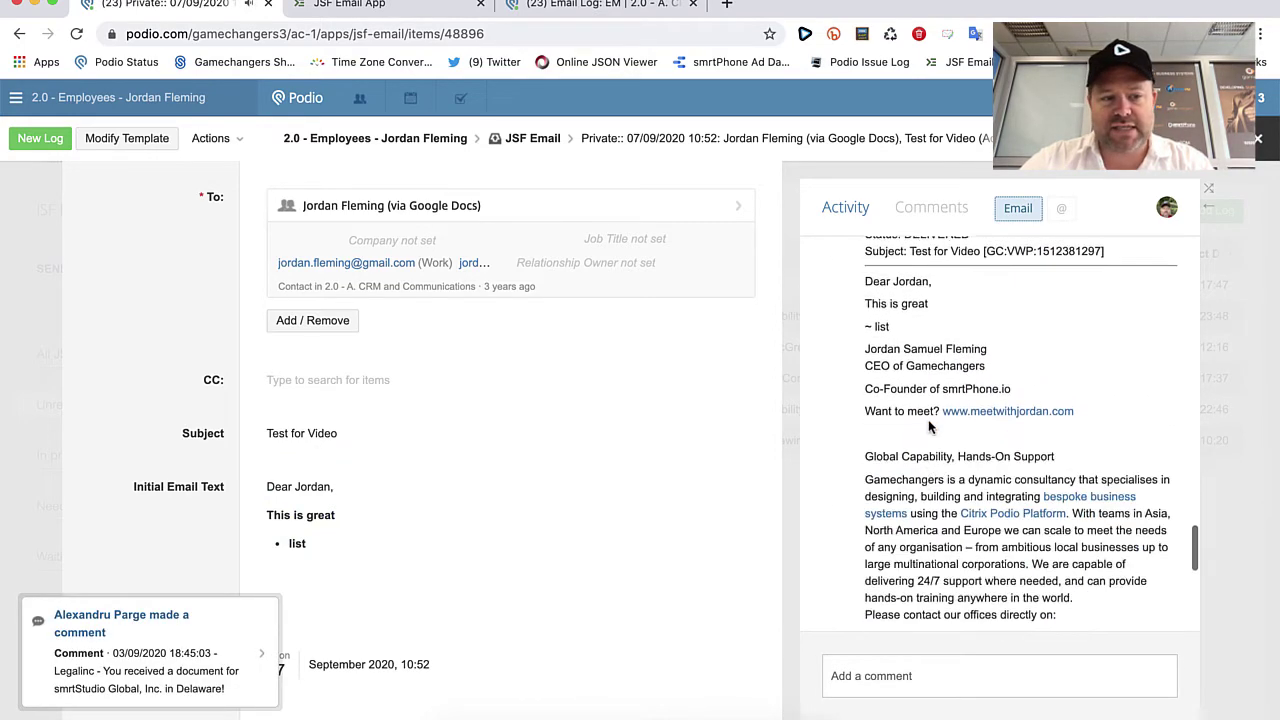
scroll(929, 425, "down", 3)
scroll(895, 355, "down", 5)
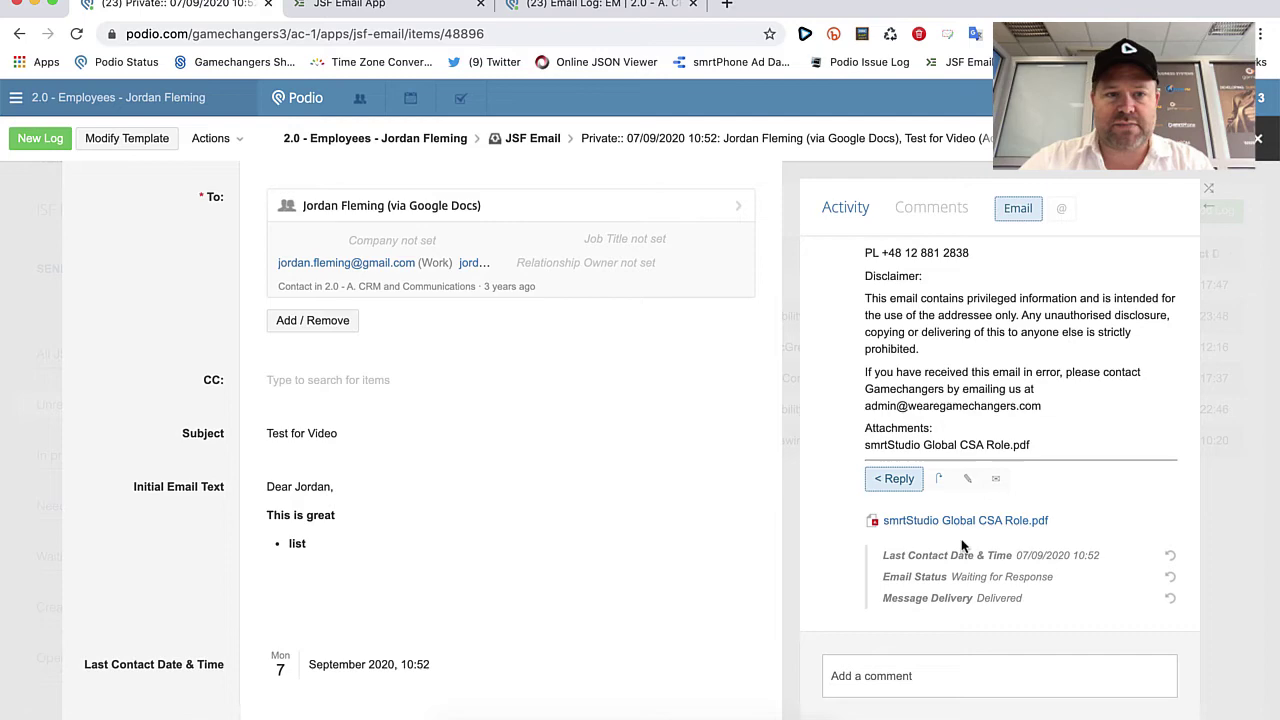
scroll(970, 545, "up", 2)
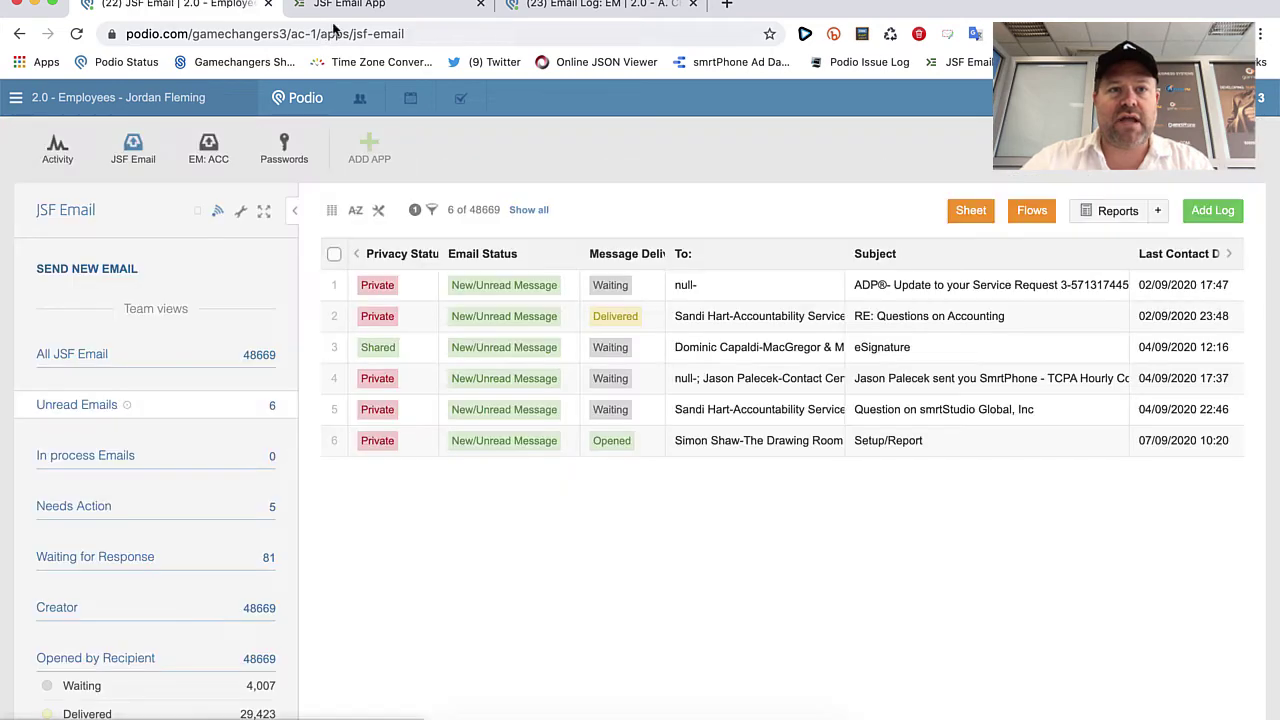
left_click(350, 5)
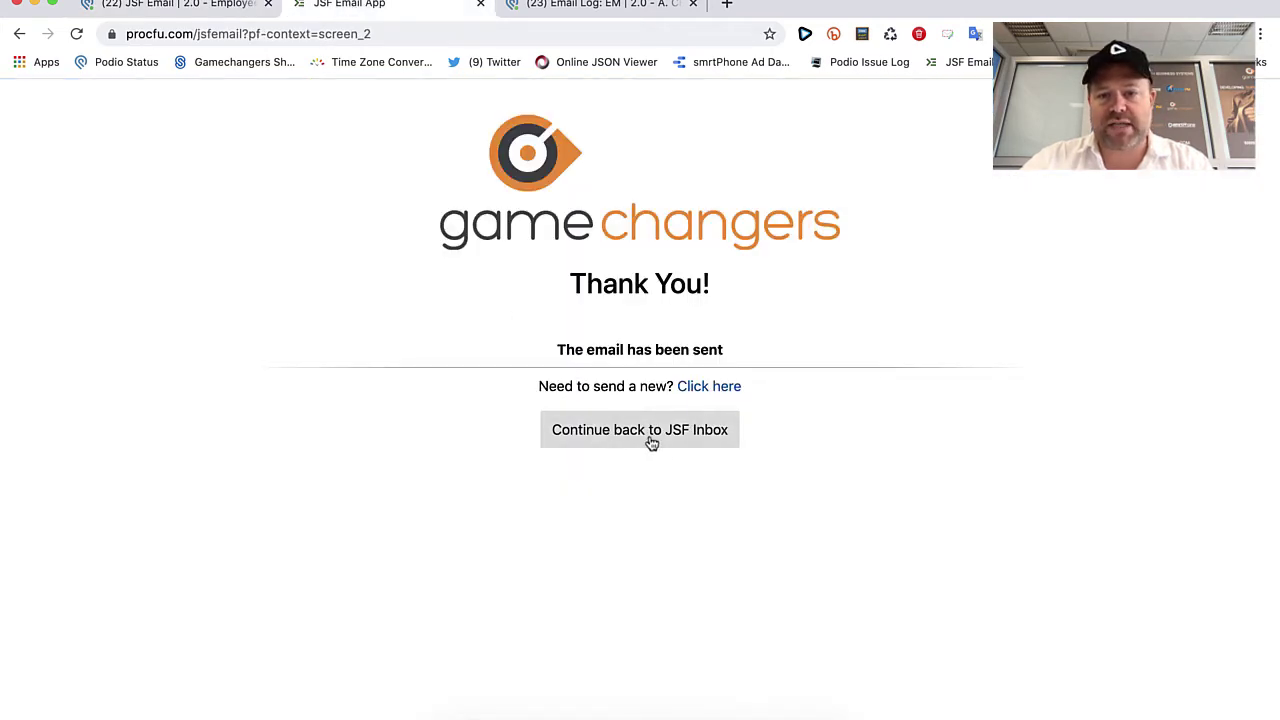
- Start a new blank email from the Thank You page's 'Click here' link
left_click(721, 393)
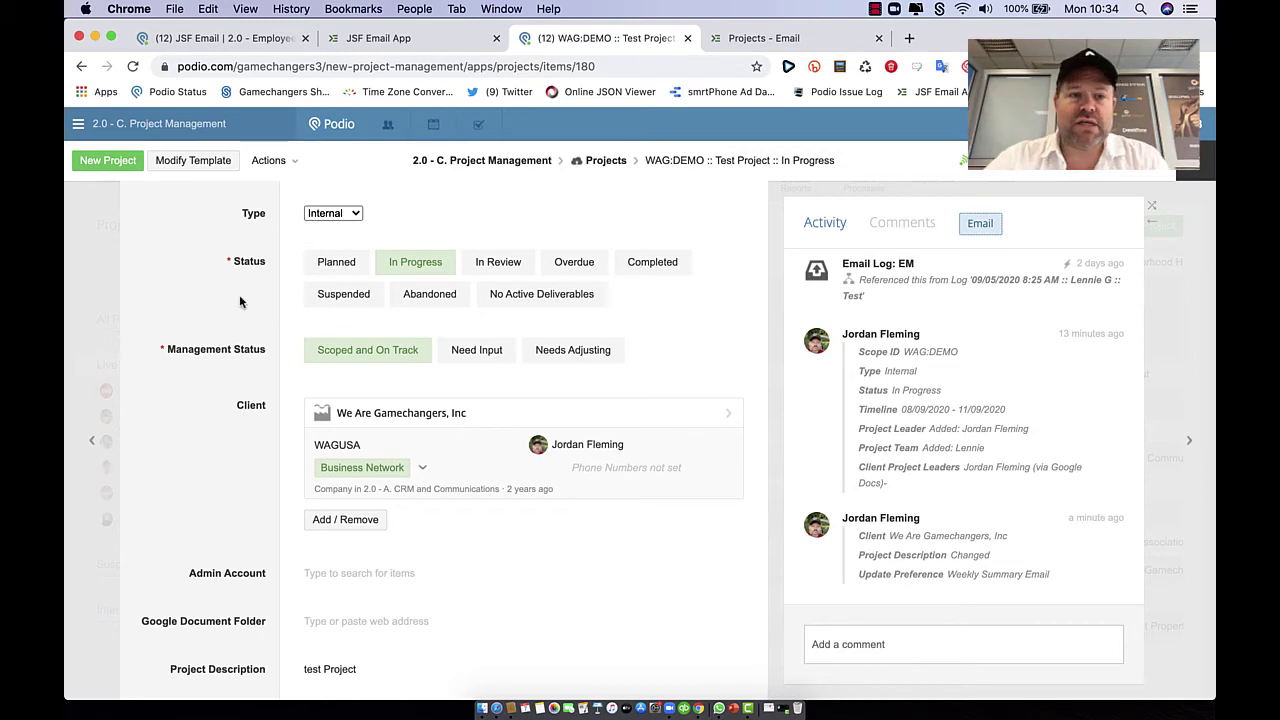
- Launch SEND NEW EMAIL from the WAG:DEMO Test Project record's Management section
scroll(278, 358, "up", 1)
scroll(278, 360, "down", 2)
scroll(278, 360, "down", 5)
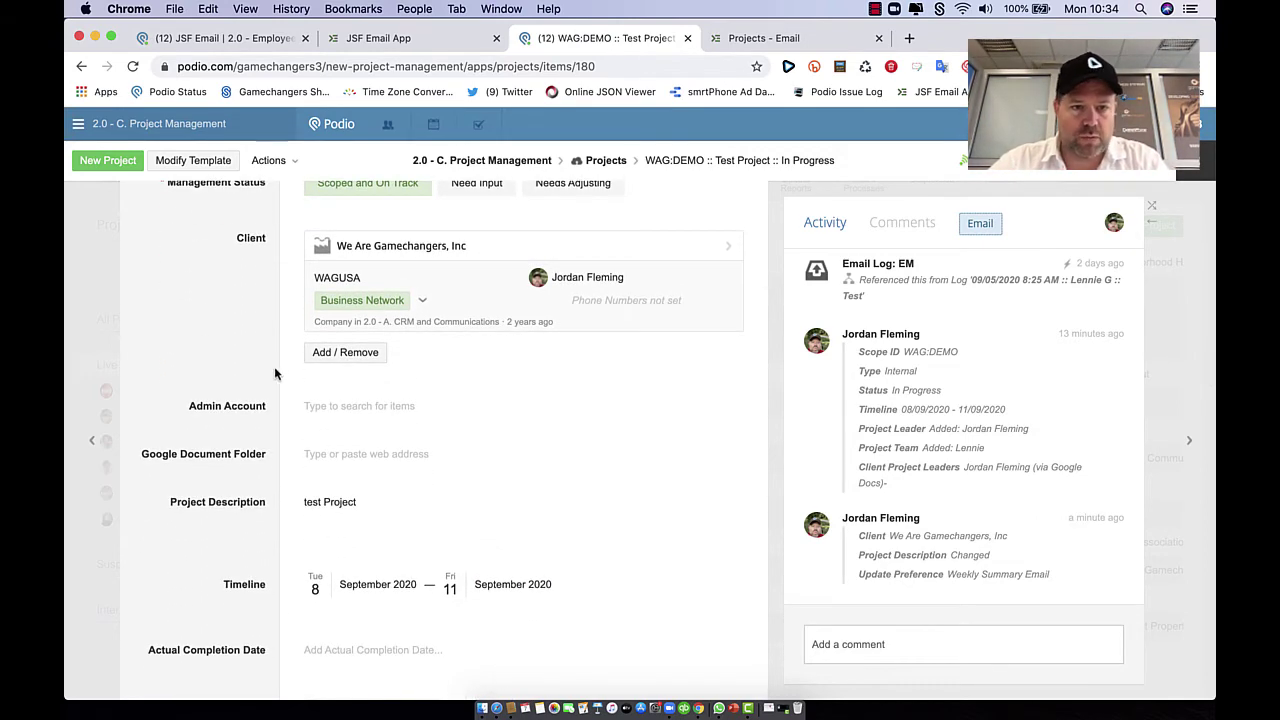
scroll(276, 368, "down", 5)
scroll(275, 374, "down", 8)
scroll(275, 374, "up", 1)
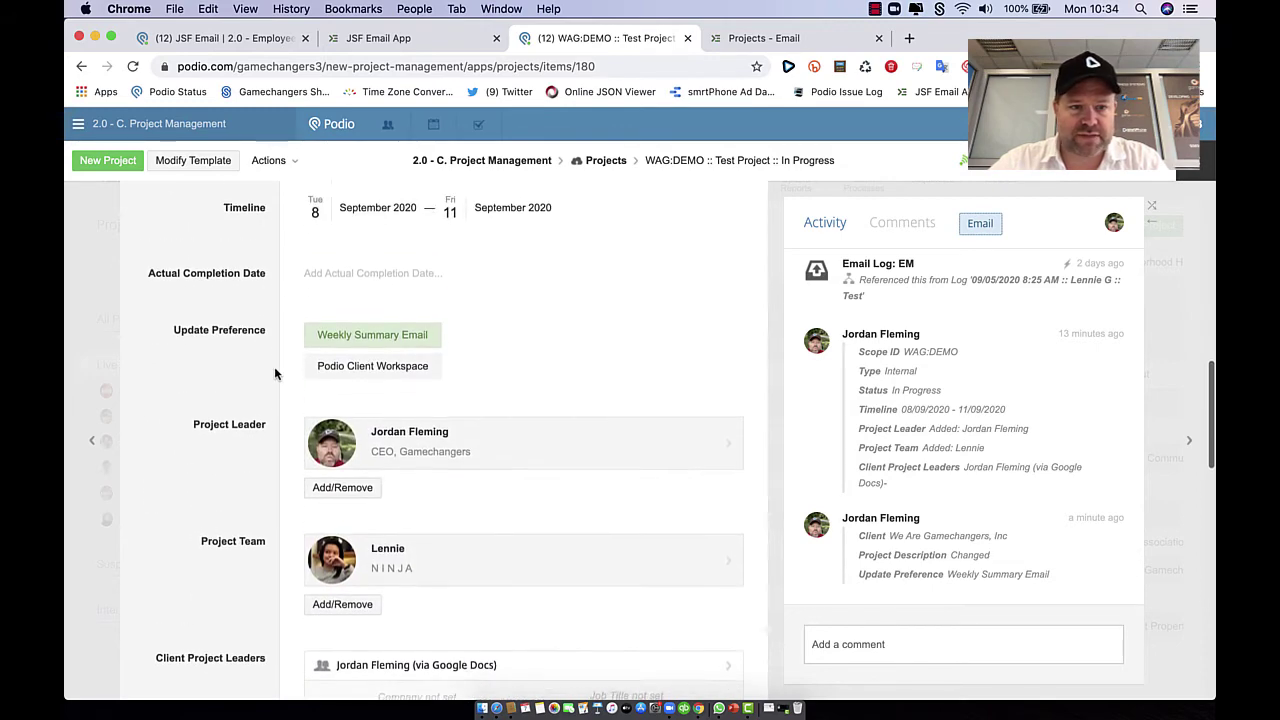
scroll(275, 374, "down", 2)
scroll(275, 374, "down", 2)
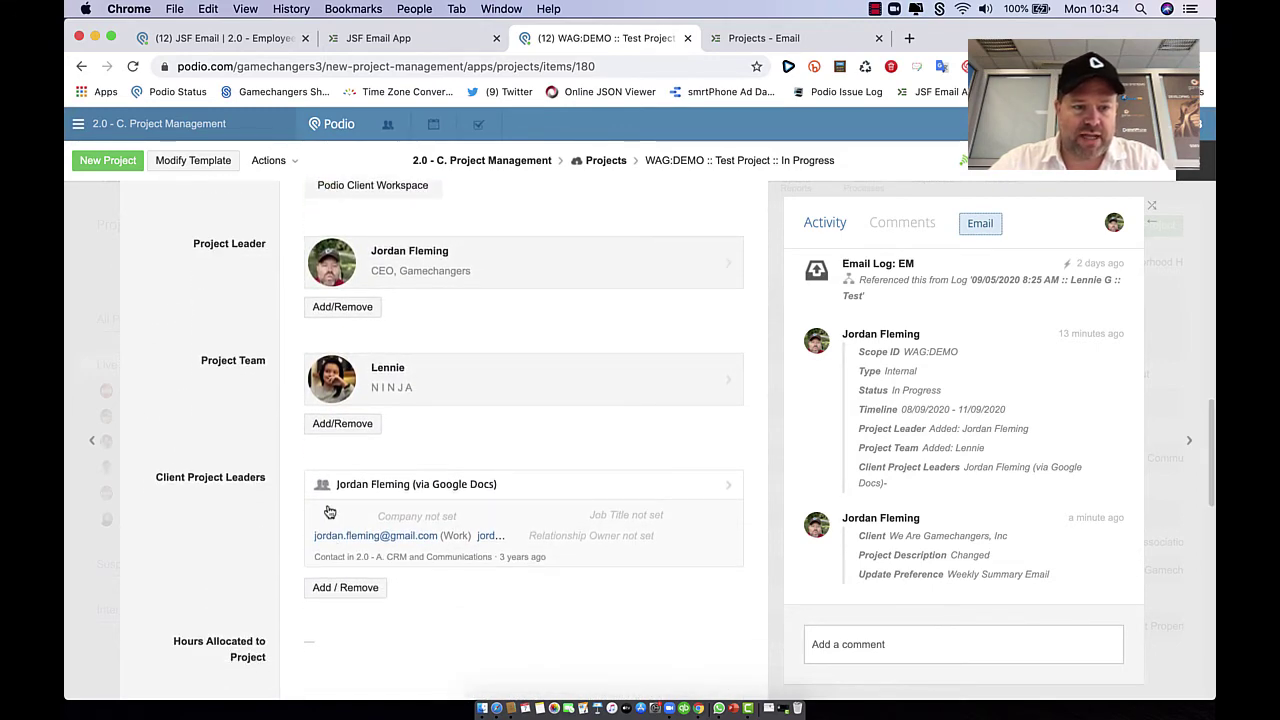
scroll(273, 530, "down", 1)
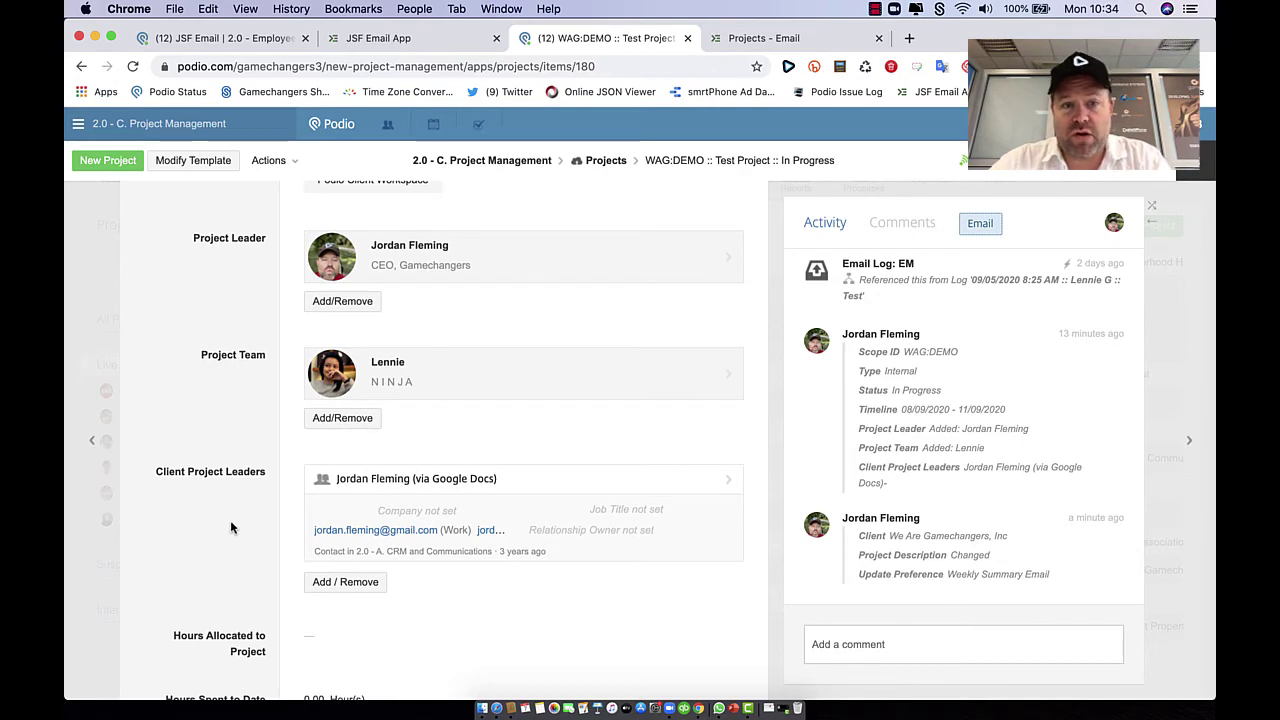
scroll(231, 527, "down", 4)
scroll(230, 520, "down", 7)
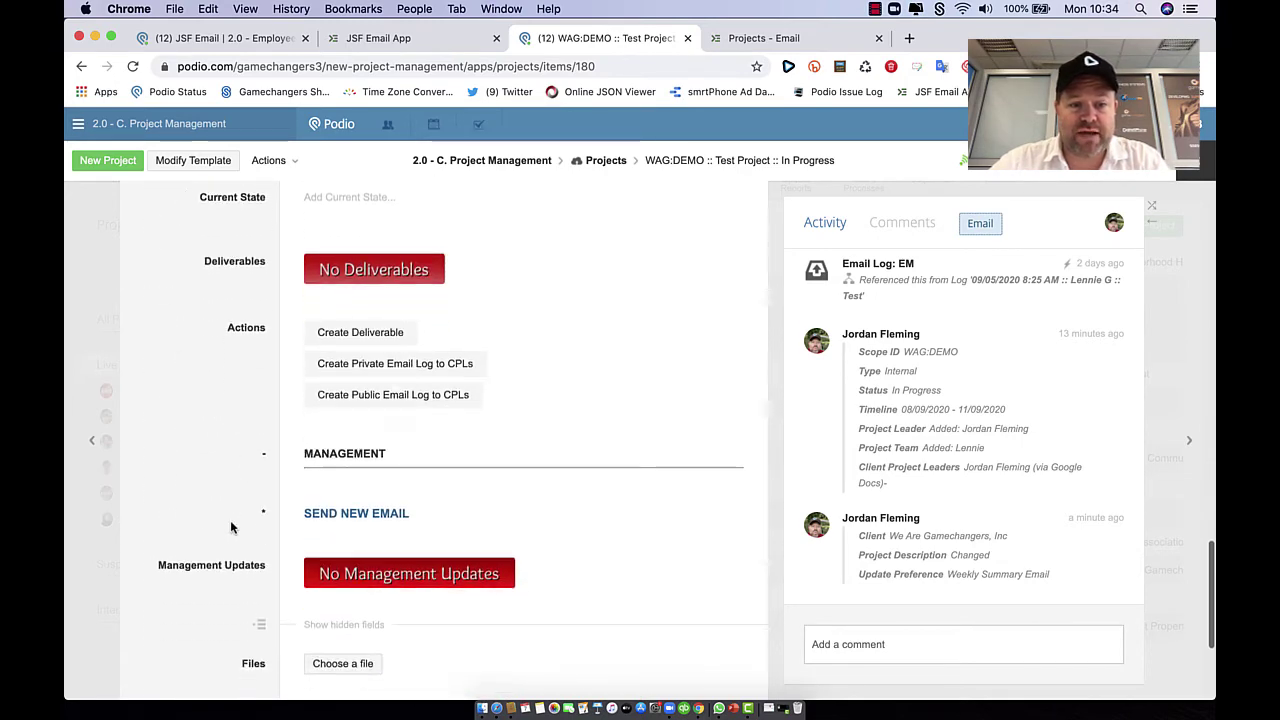
scroll(280, 510, "up", 1)
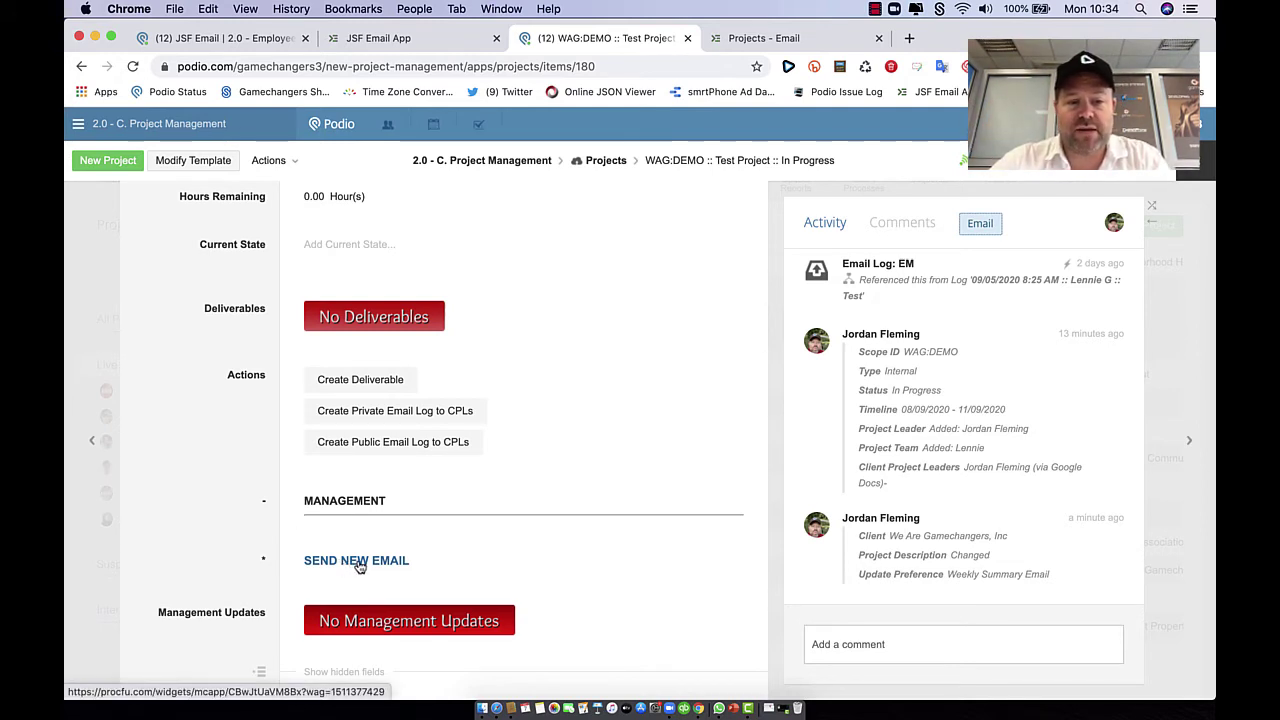
scroll(225, 515, "down", 1)
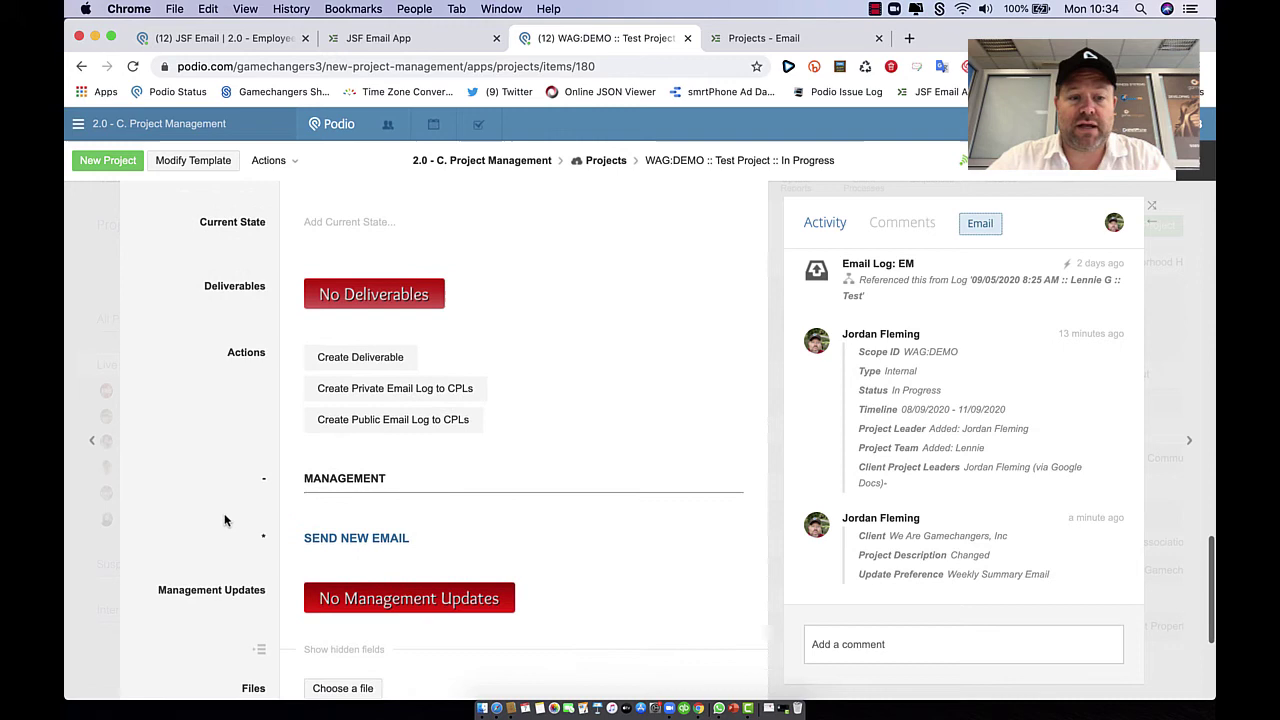
left_click(320, 545)
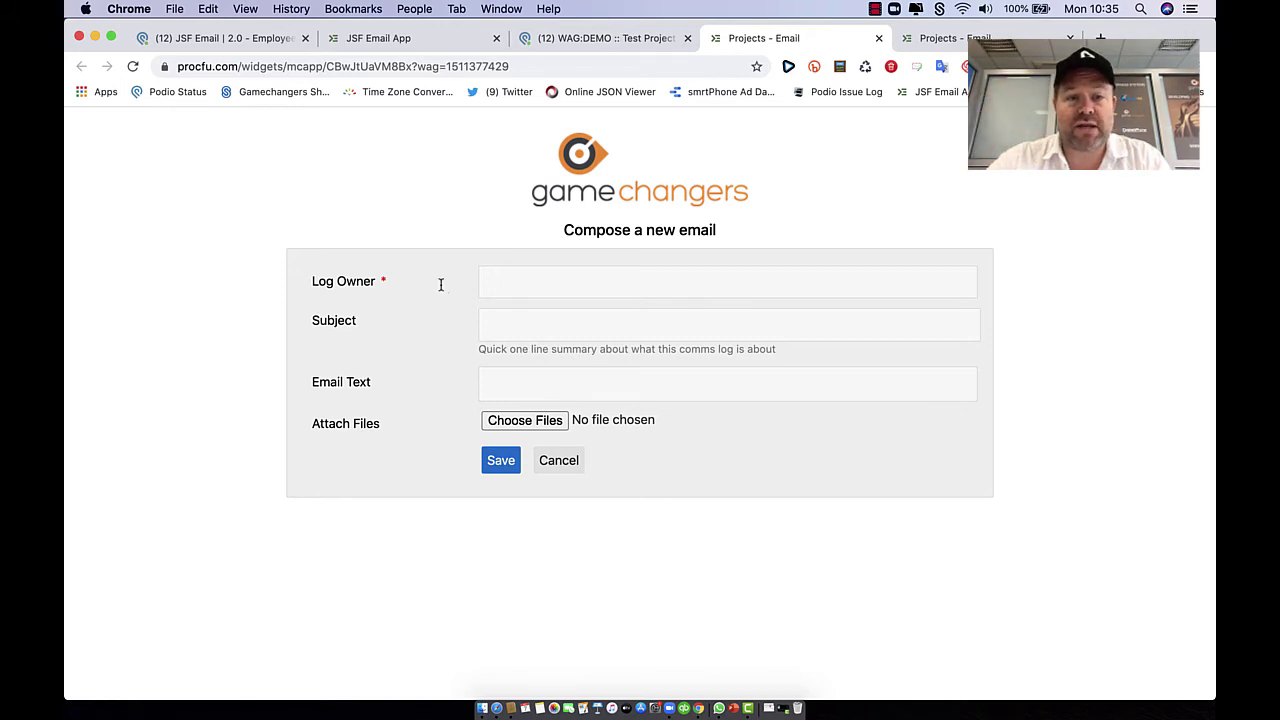
- Choose the log owner and set the subject to 'Test from Projects App'
left_click(526, 285)
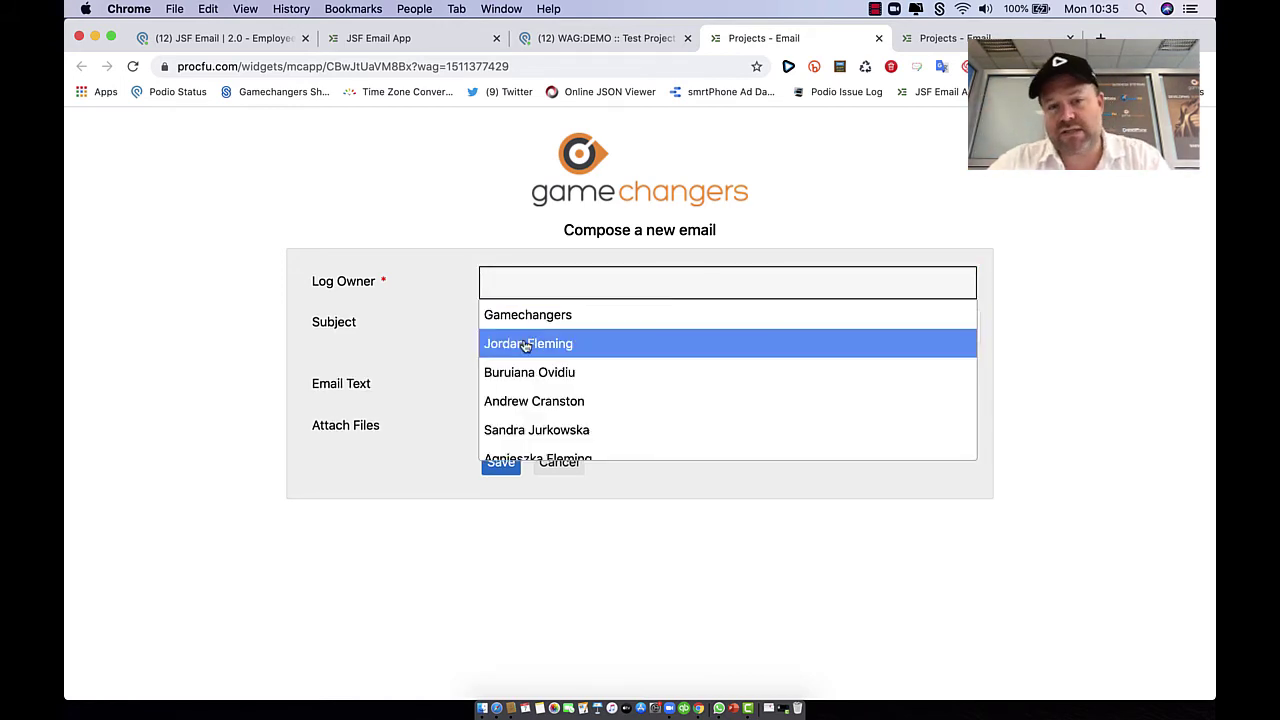
left_click(531, 343)
left_click(484, 337)
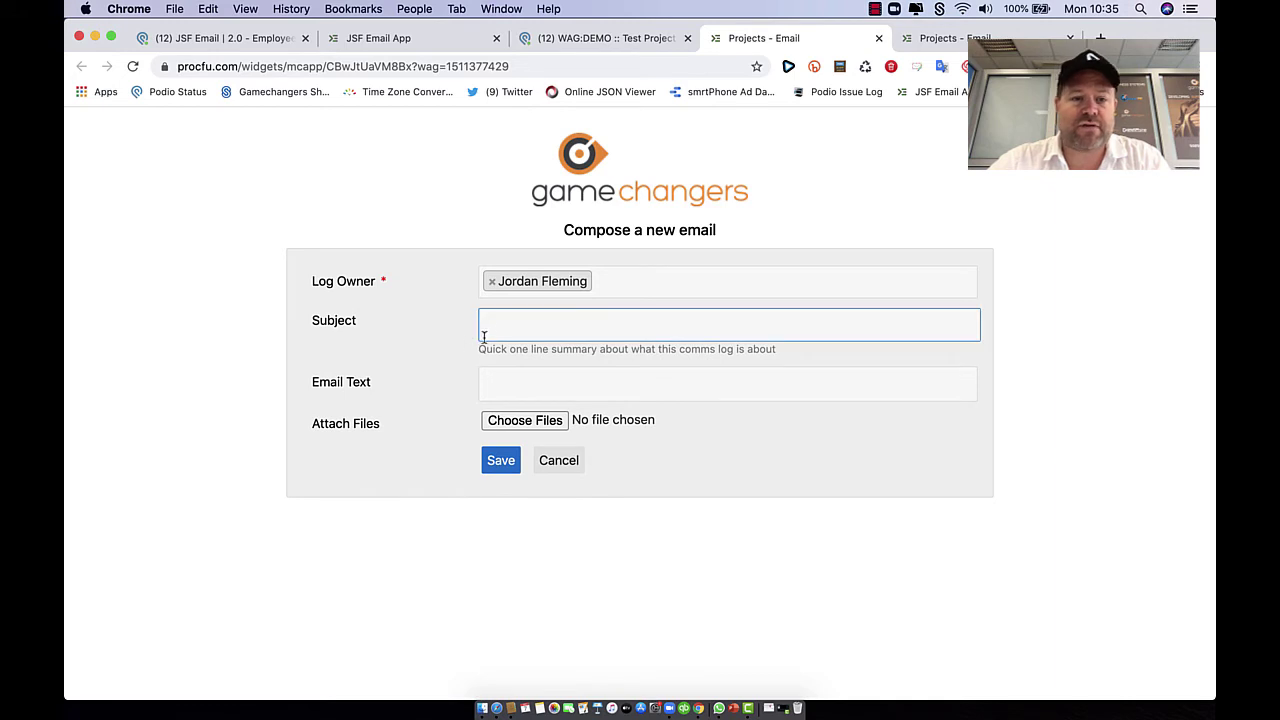
left_click(501, 324)
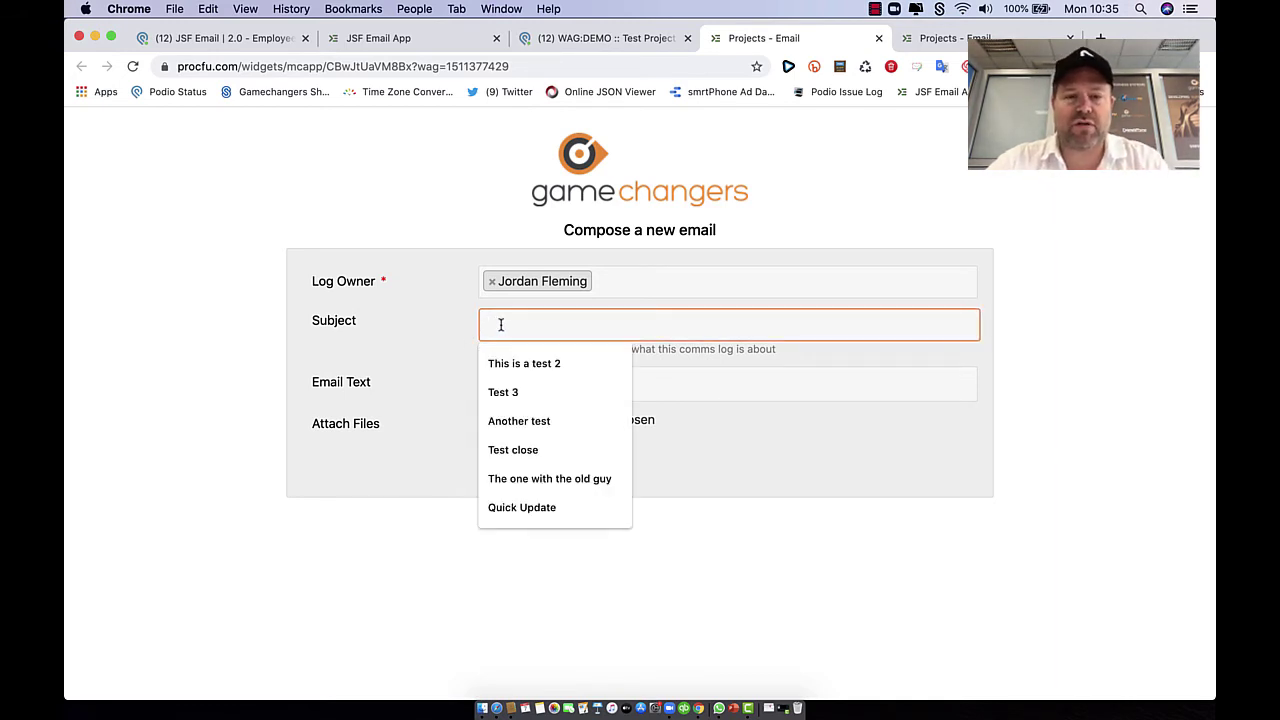
type("Test f")
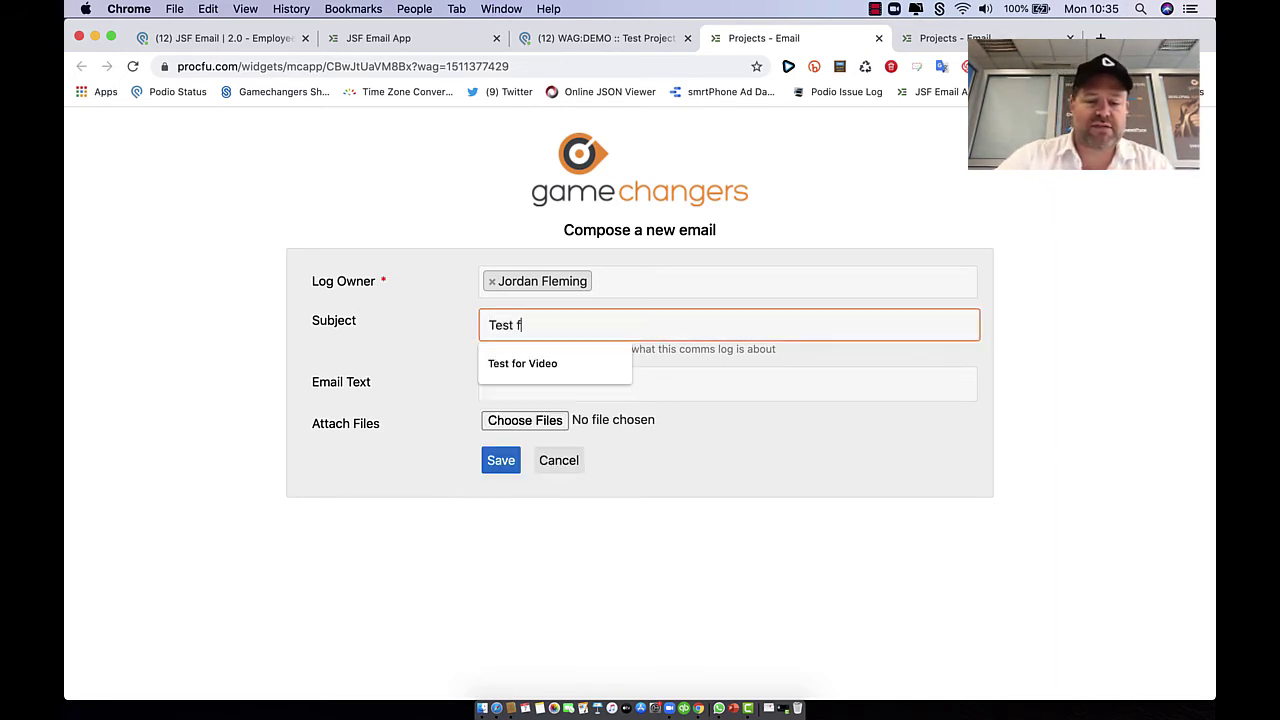
type("rom Projects App")
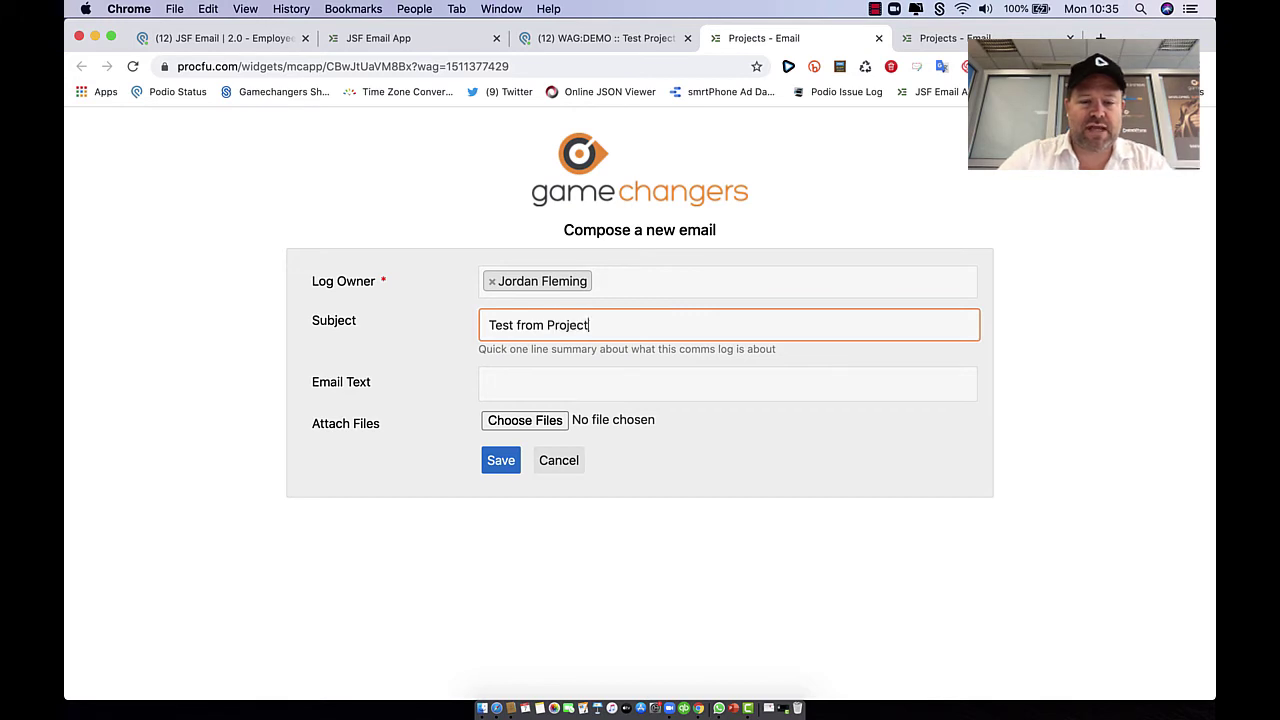
- Write the email body 'Dear PM, This is awesome', fixing the typo
left_click(495, 390)
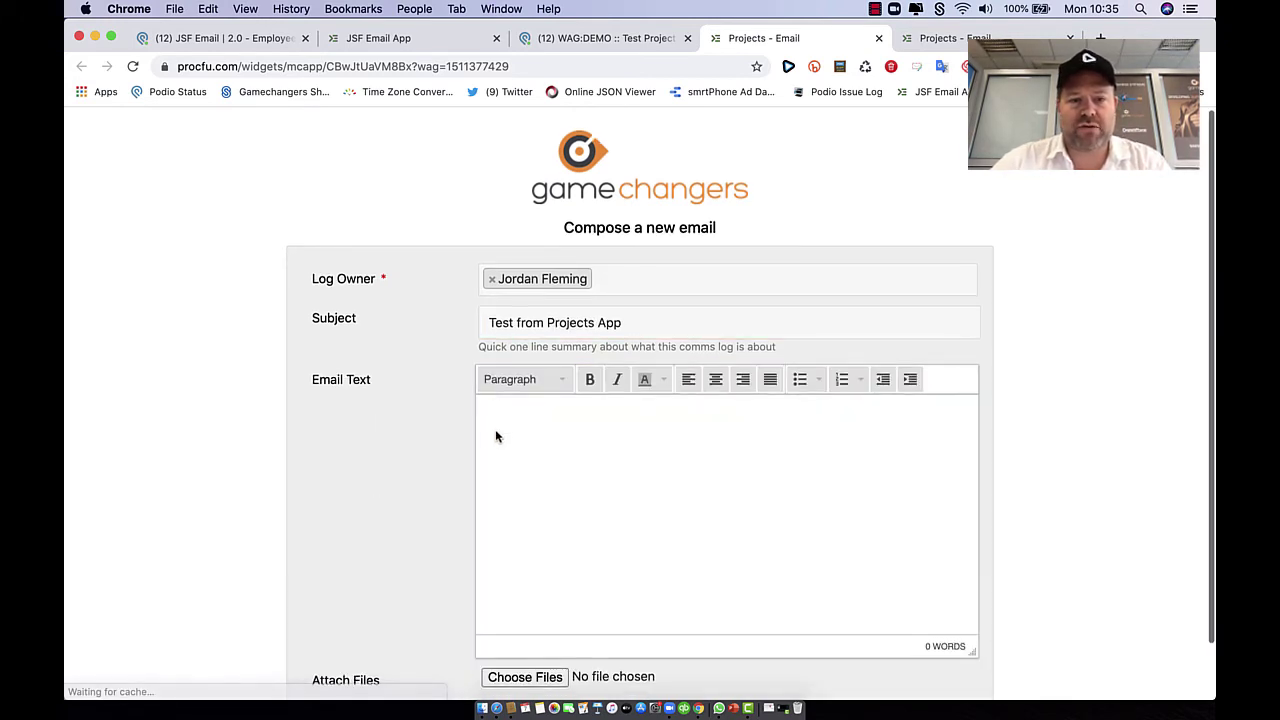
type("Dear P")
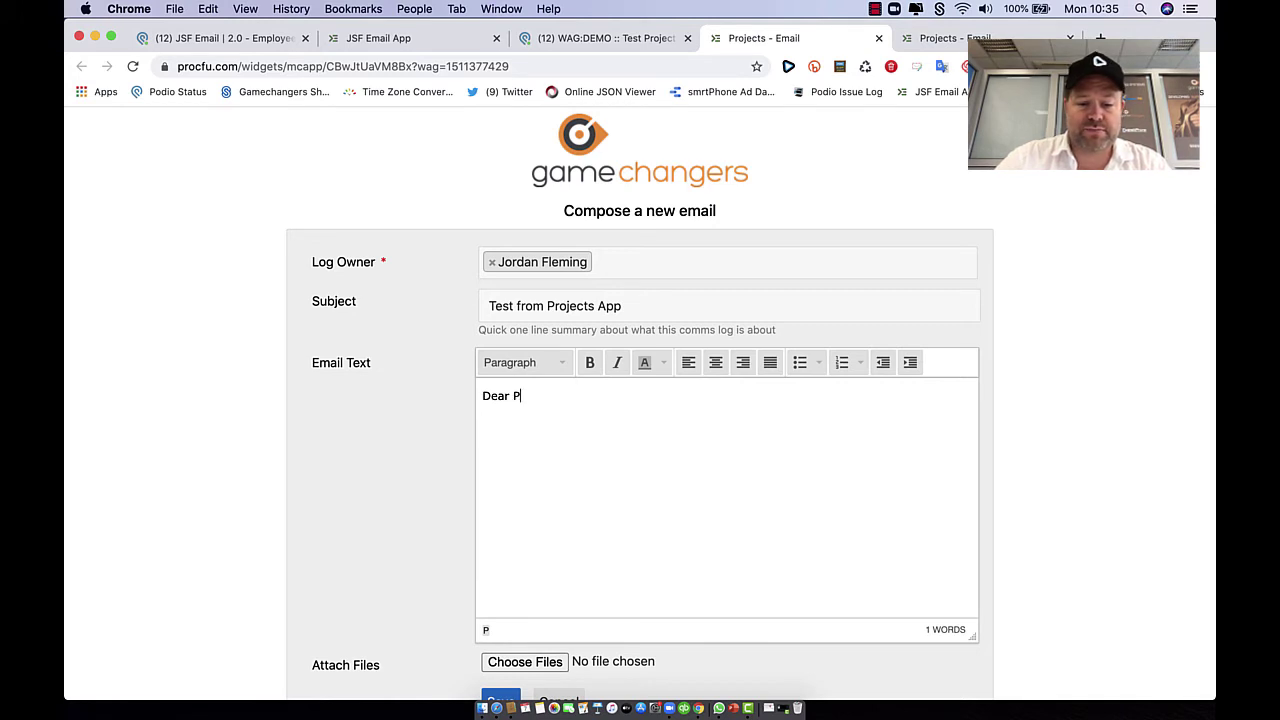
type("This is a")
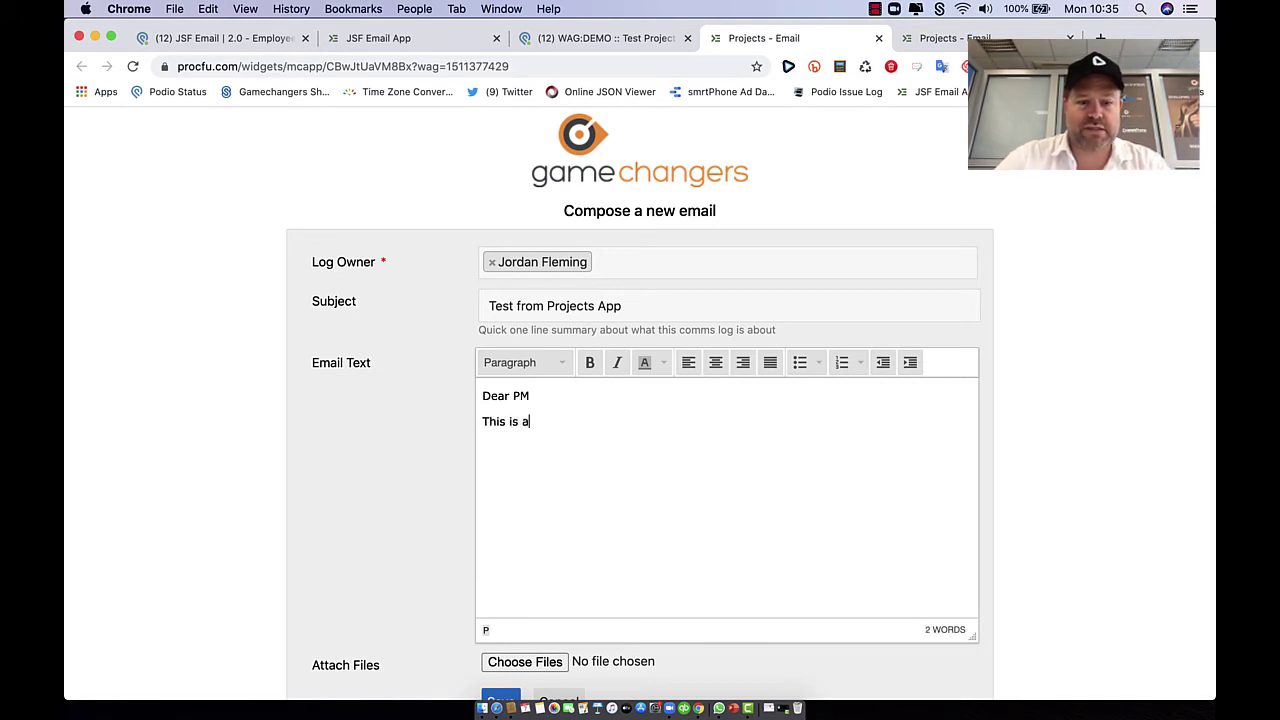
type(" awersome")
key("BackSpace")
key("BackSpace")
key("BackSpace")
key("BackSpace")
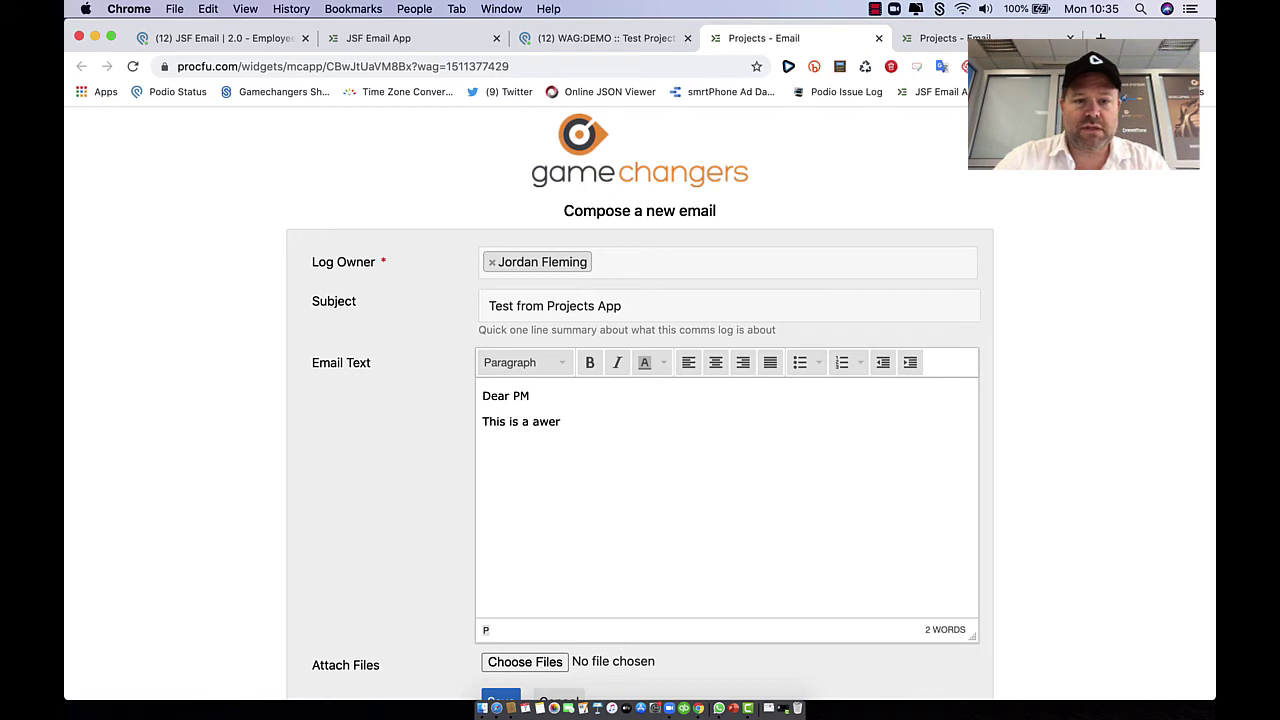
type("ome")
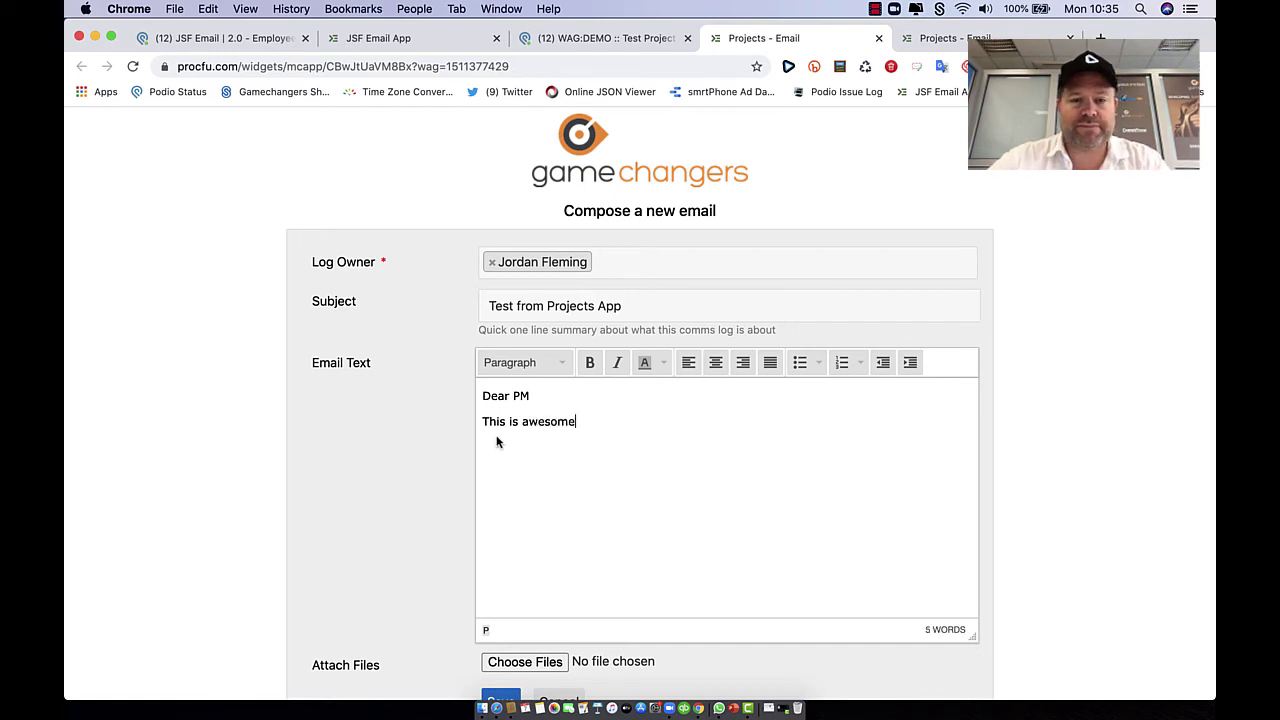
scroll(526, 514, "down", 1)
left_click(520, 618)
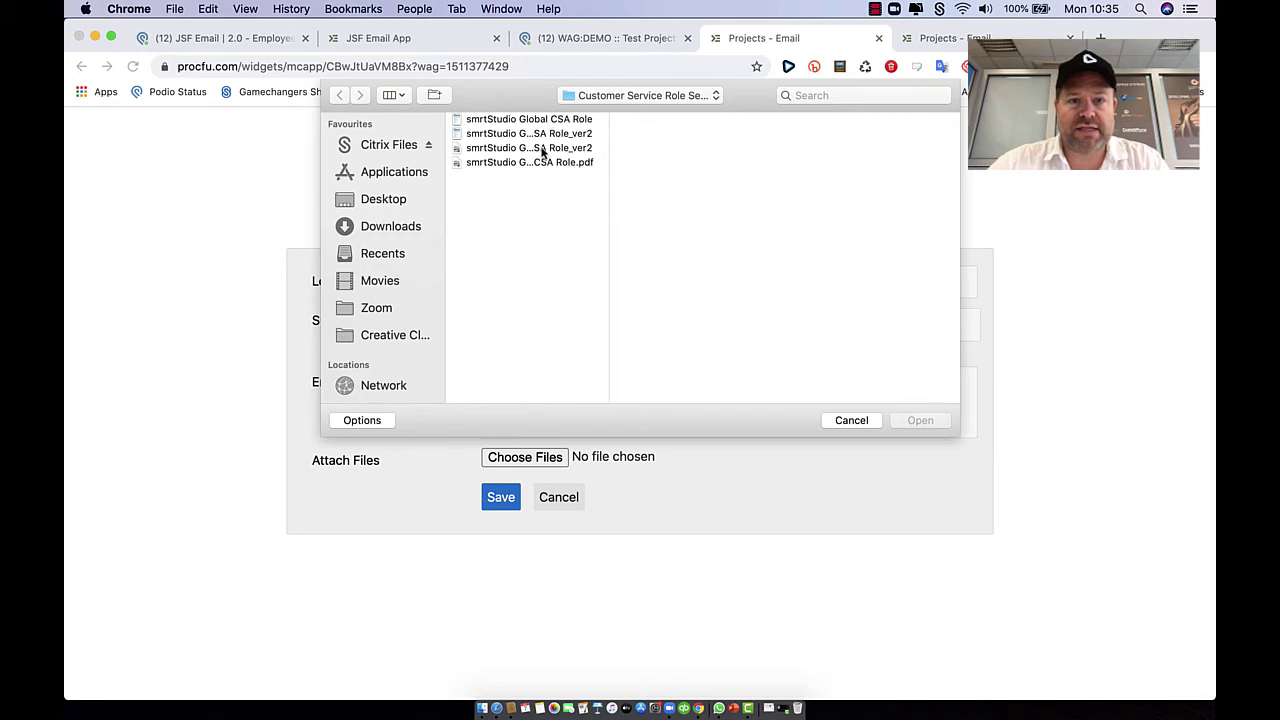
- Attach smrtStudio Global CSA Role_ver2.pdf and save to send the project email
double_click(543, 148)
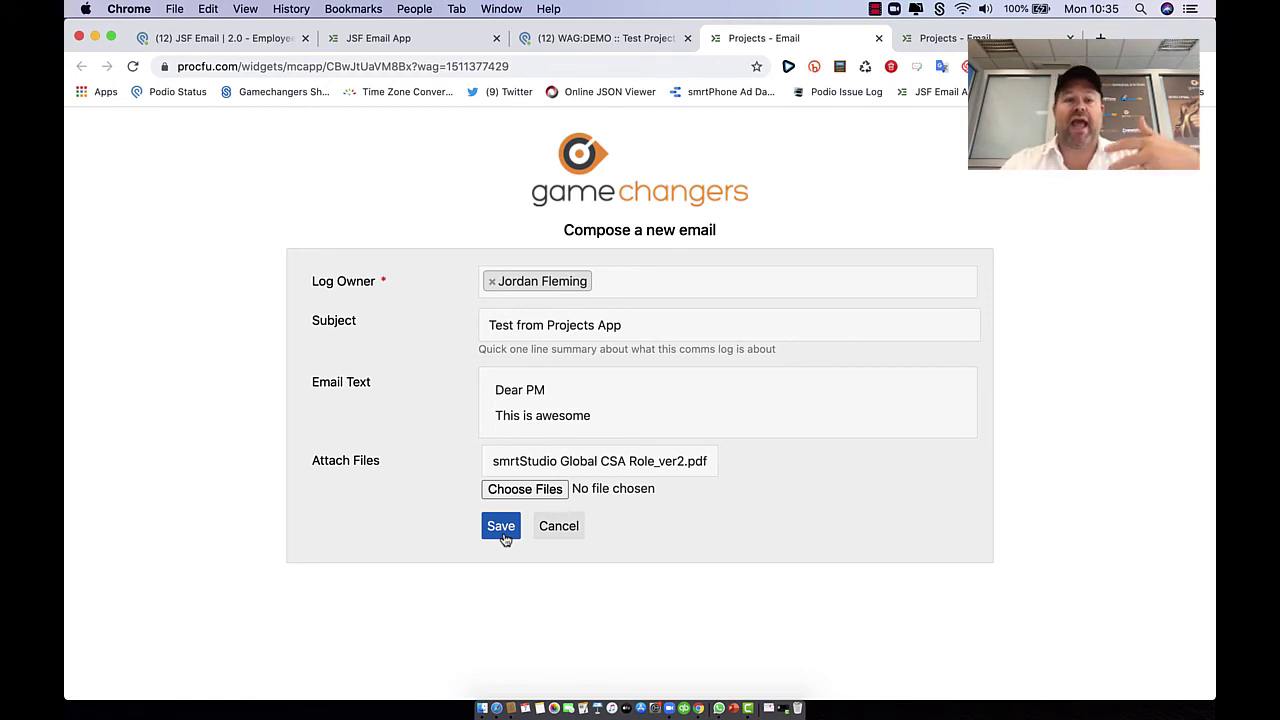
left_click(501, 527)
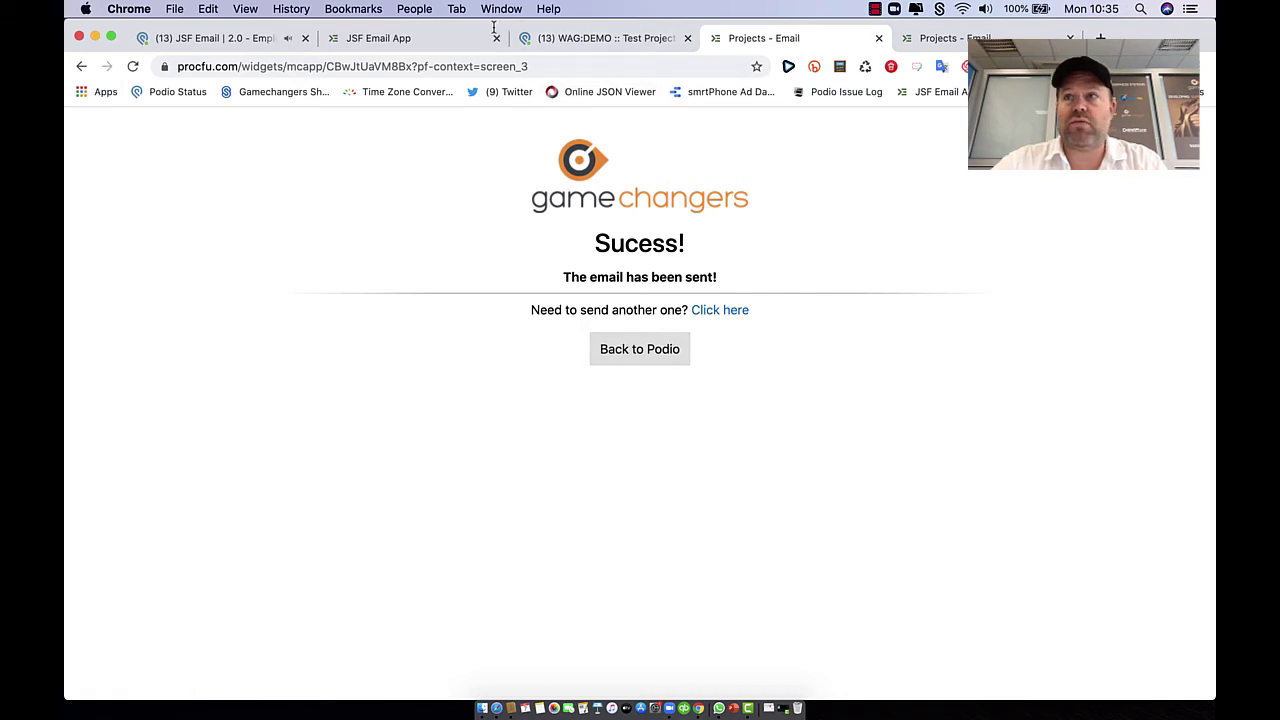
- Open the 'Test from Projects App' email log and review its PDF attachment and WAG:DEMO Test Project link
left_click(206, 40)
left_click(194, 644)
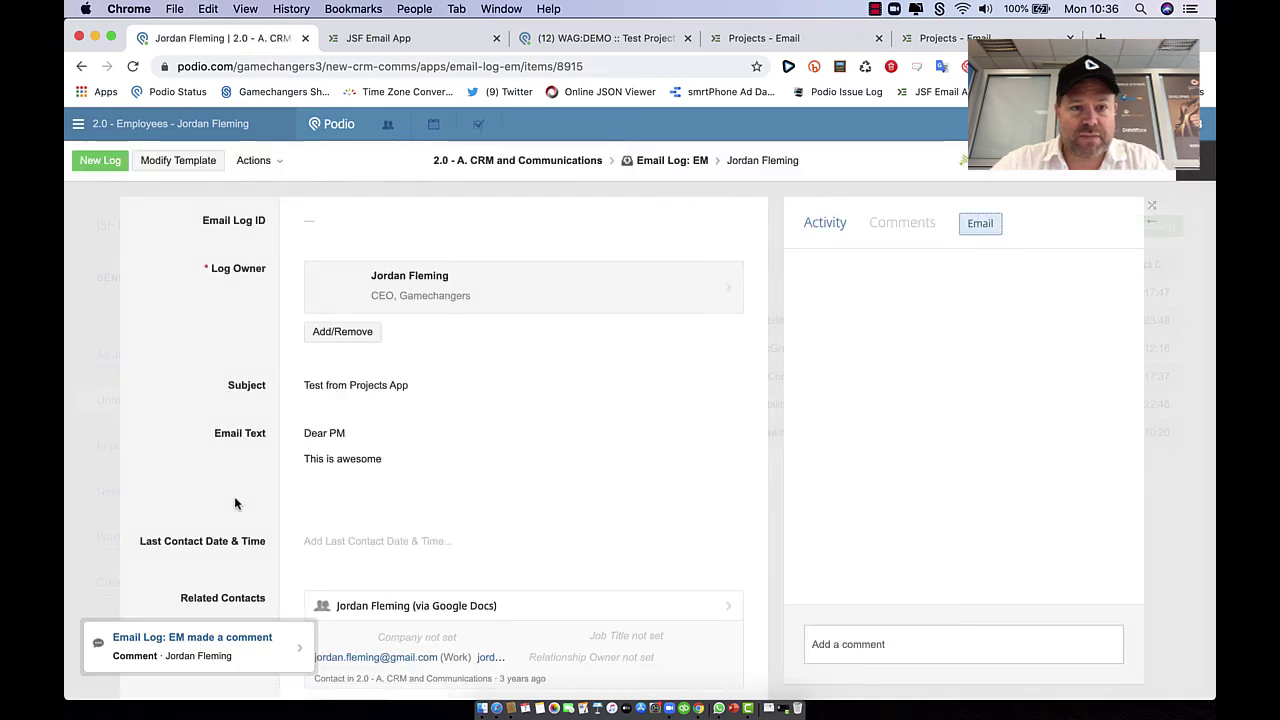
scroll(833, 400, "up", 5)
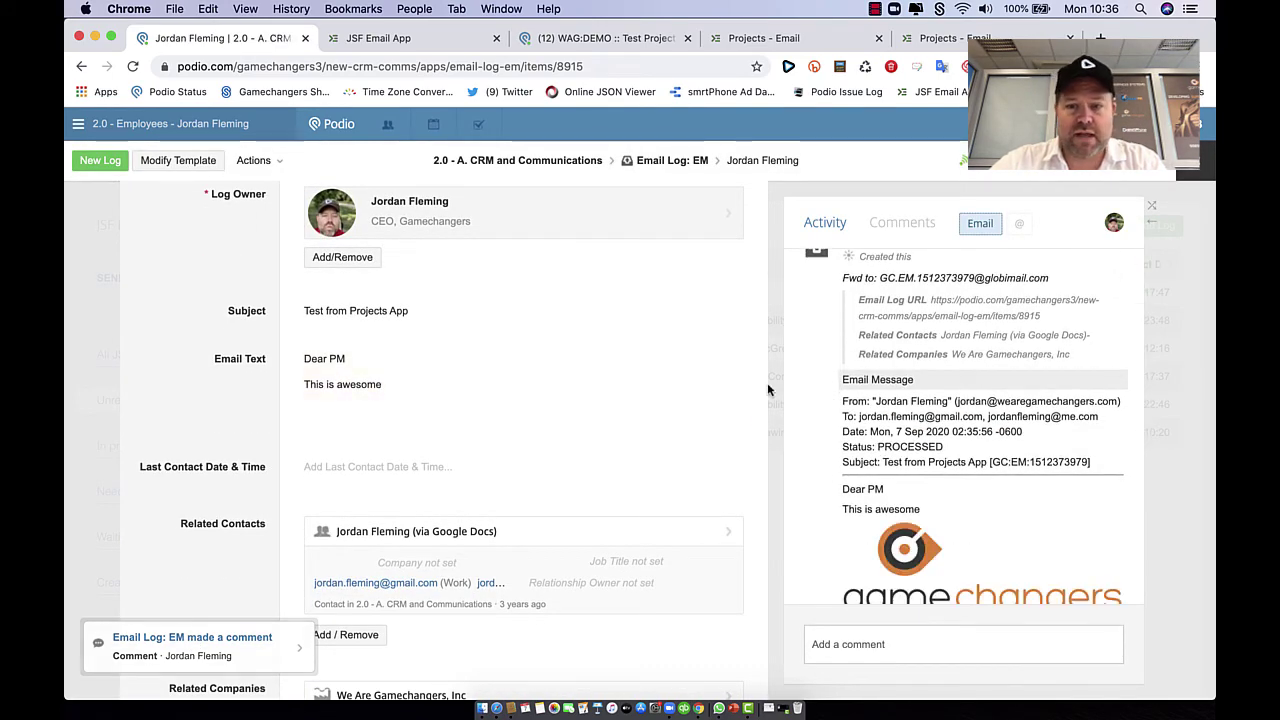
scroll(927, 424, "down", 5)
scroll(927, 424, "down", 2)
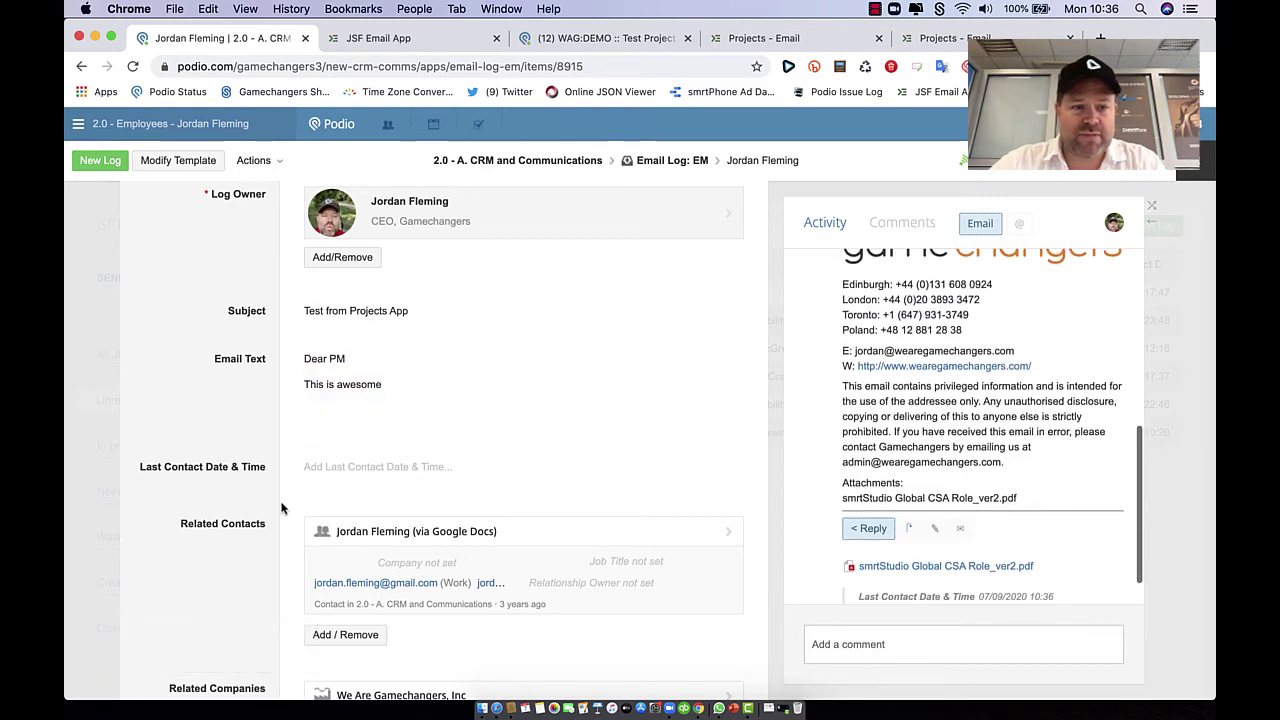
scroll(281, 509, "down", 1)
scroll(283, 506, "down", 1)
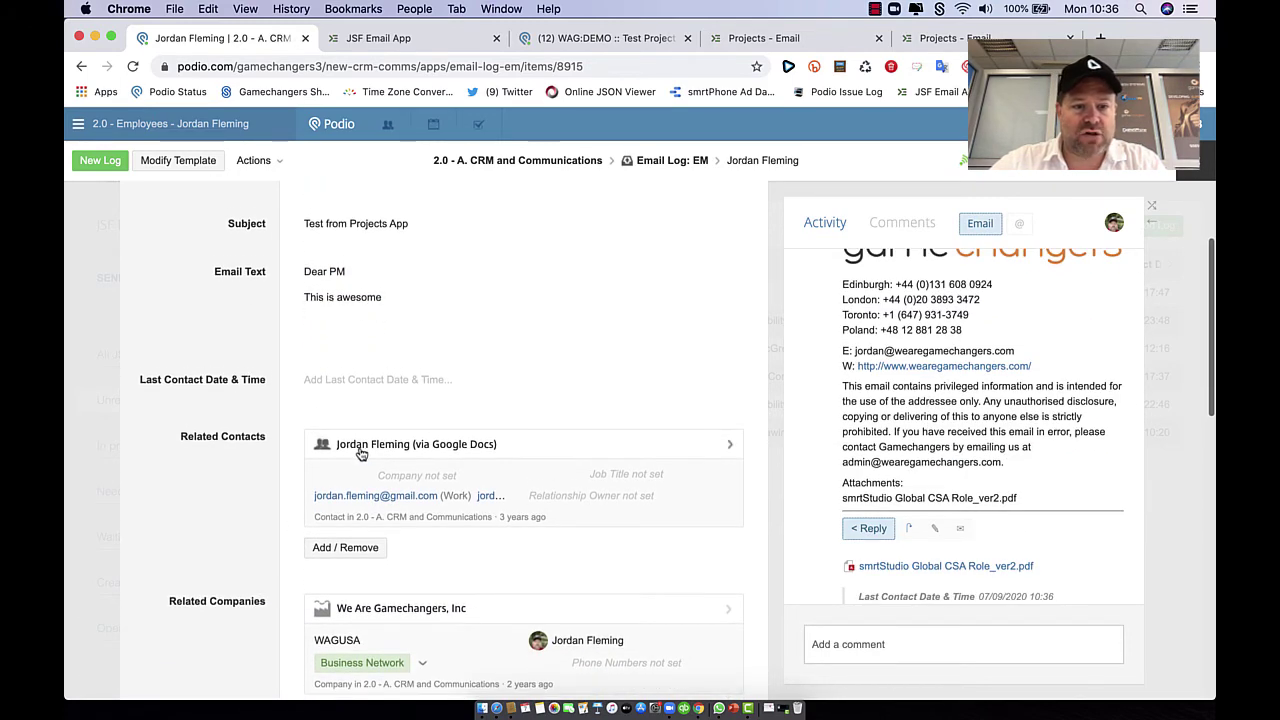
scroll(227, 468, "down", 5)
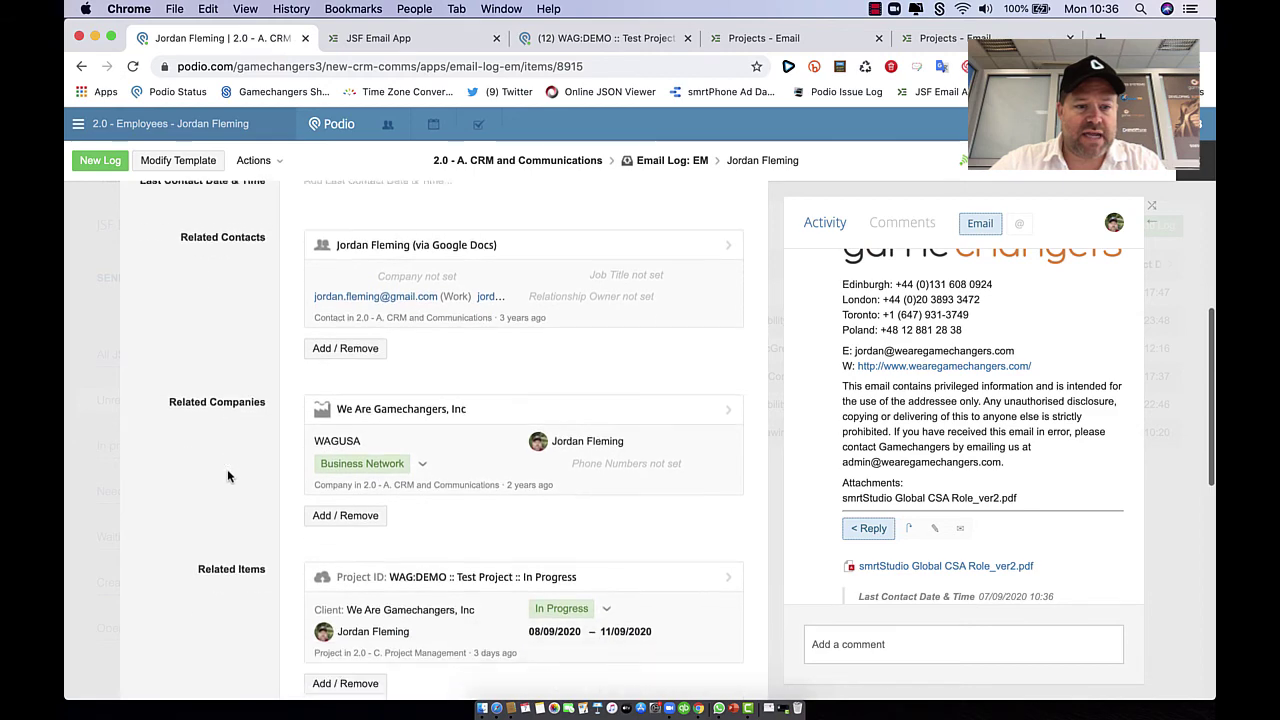
scroll(241, 437, "down", 3)
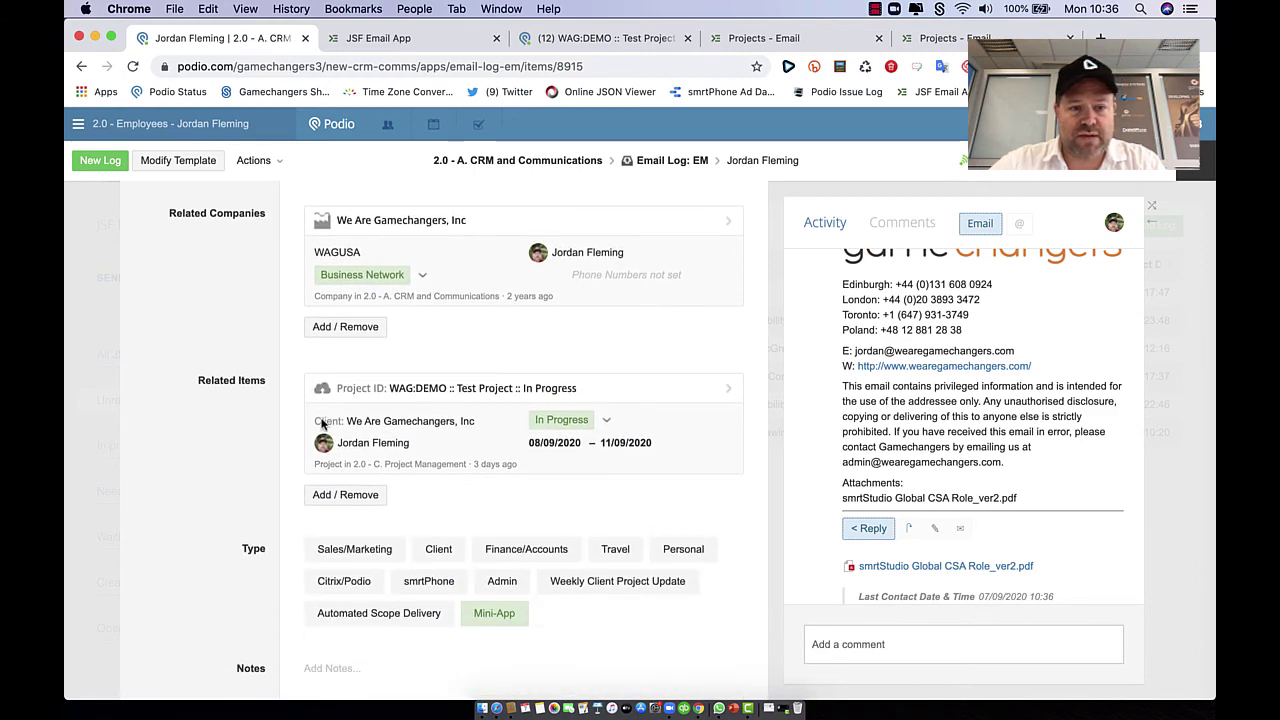
scroll(299, 410, "down", 1)
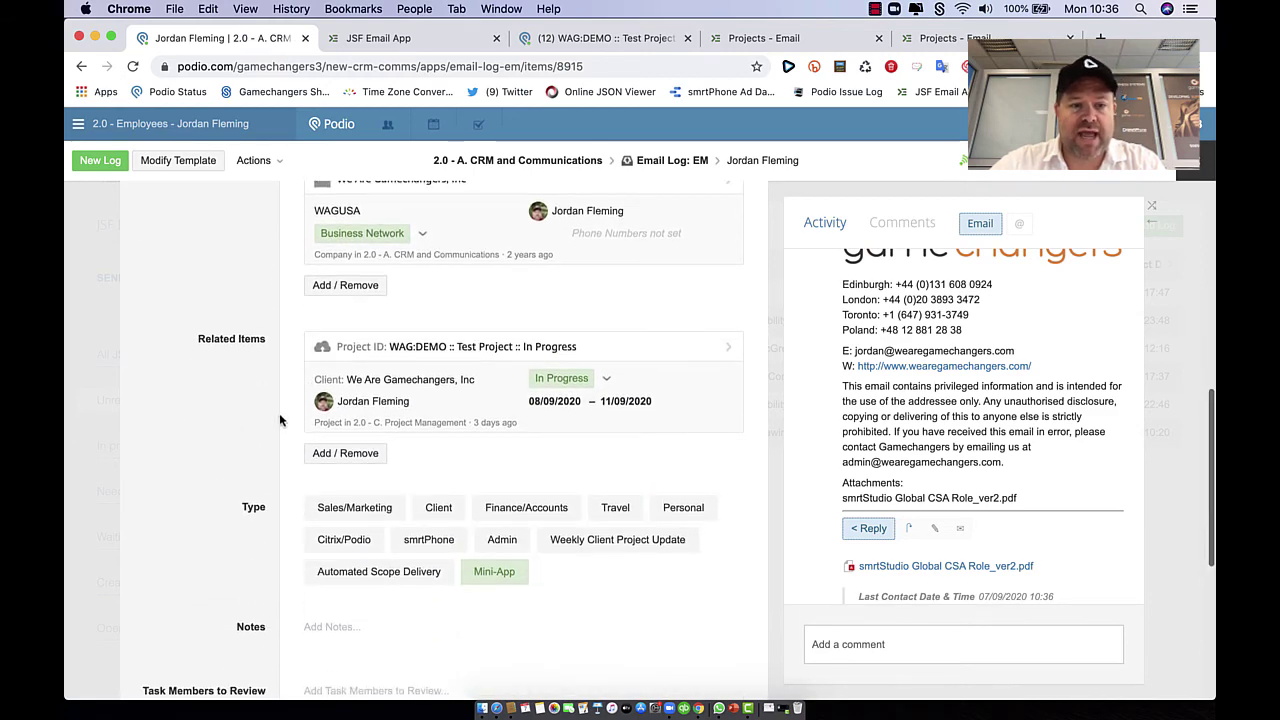
scroll(280, 420, "up", 1)
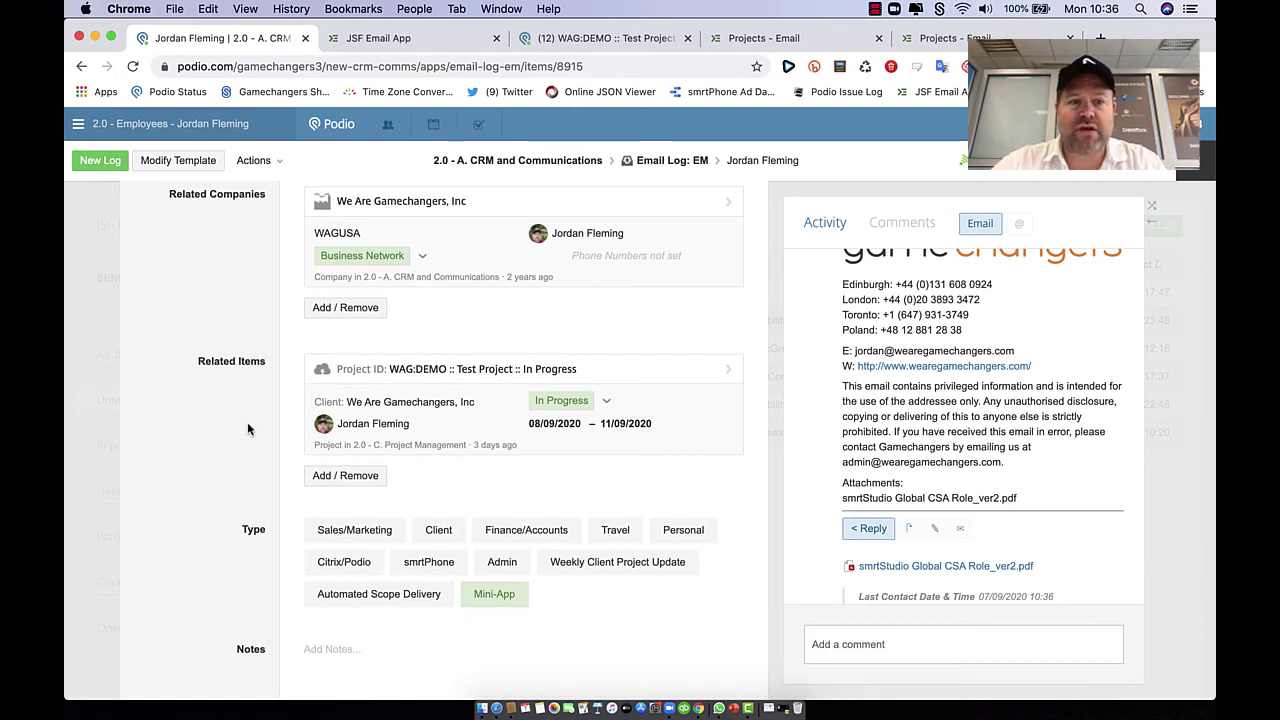